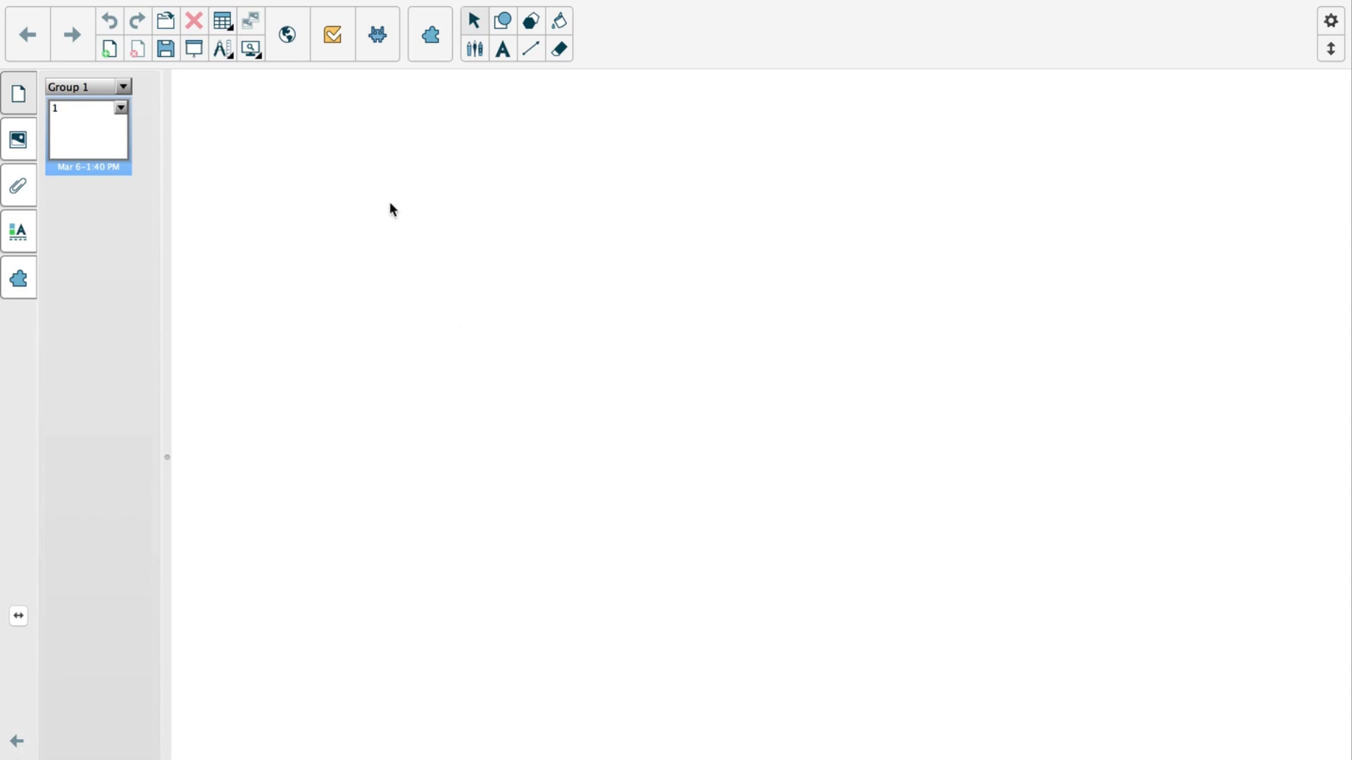
Start a new SMART lab activity and choose the Shout It Out! type after looking through the available activities.
click(379, 41)
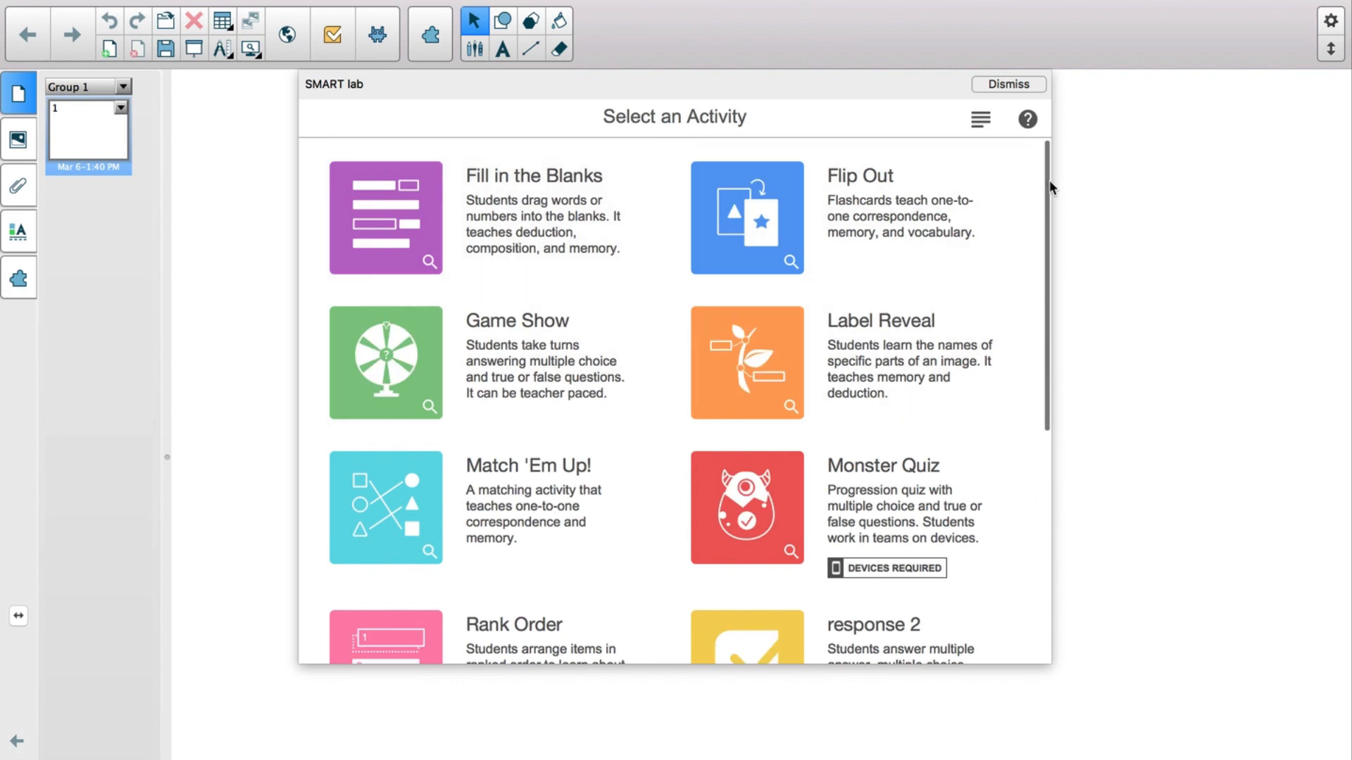
drag(1048, 186, 1030, 426)
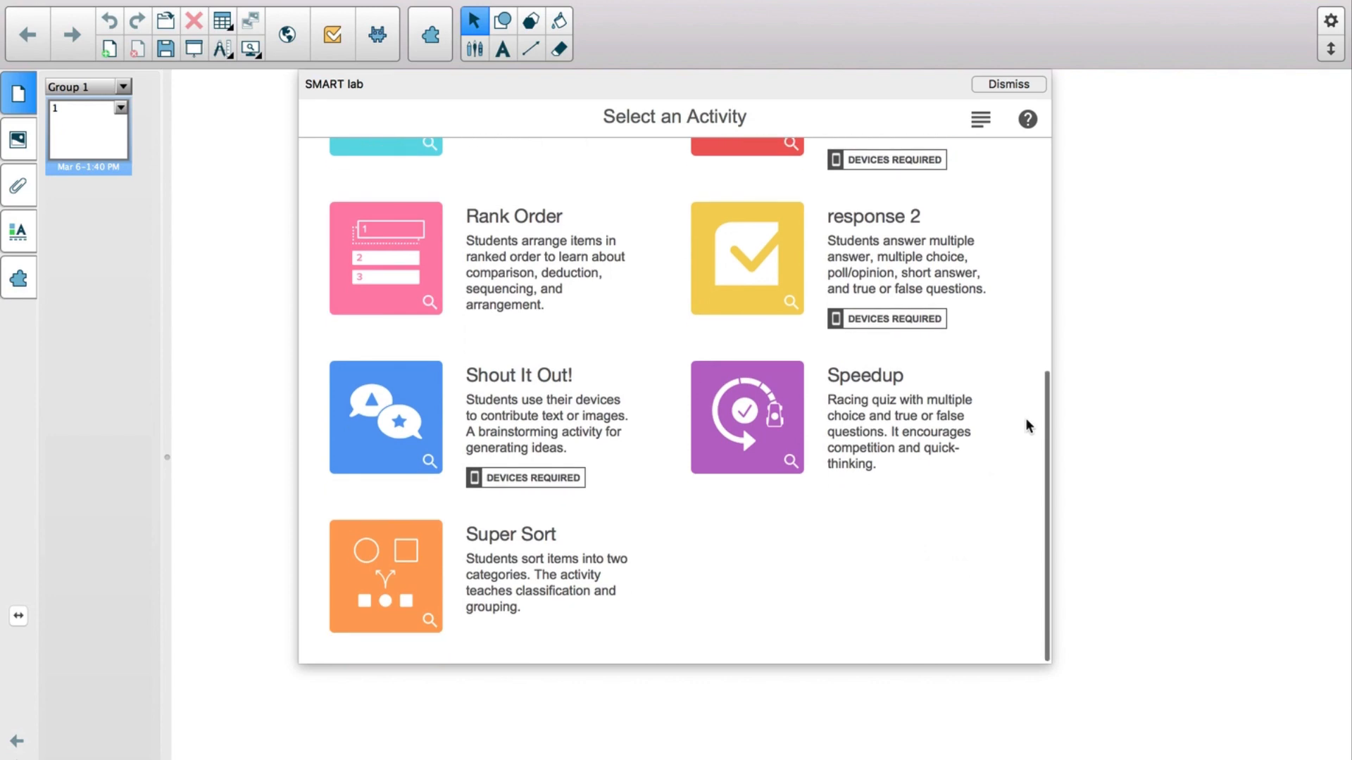
scroll(1017, 338, up, 10)
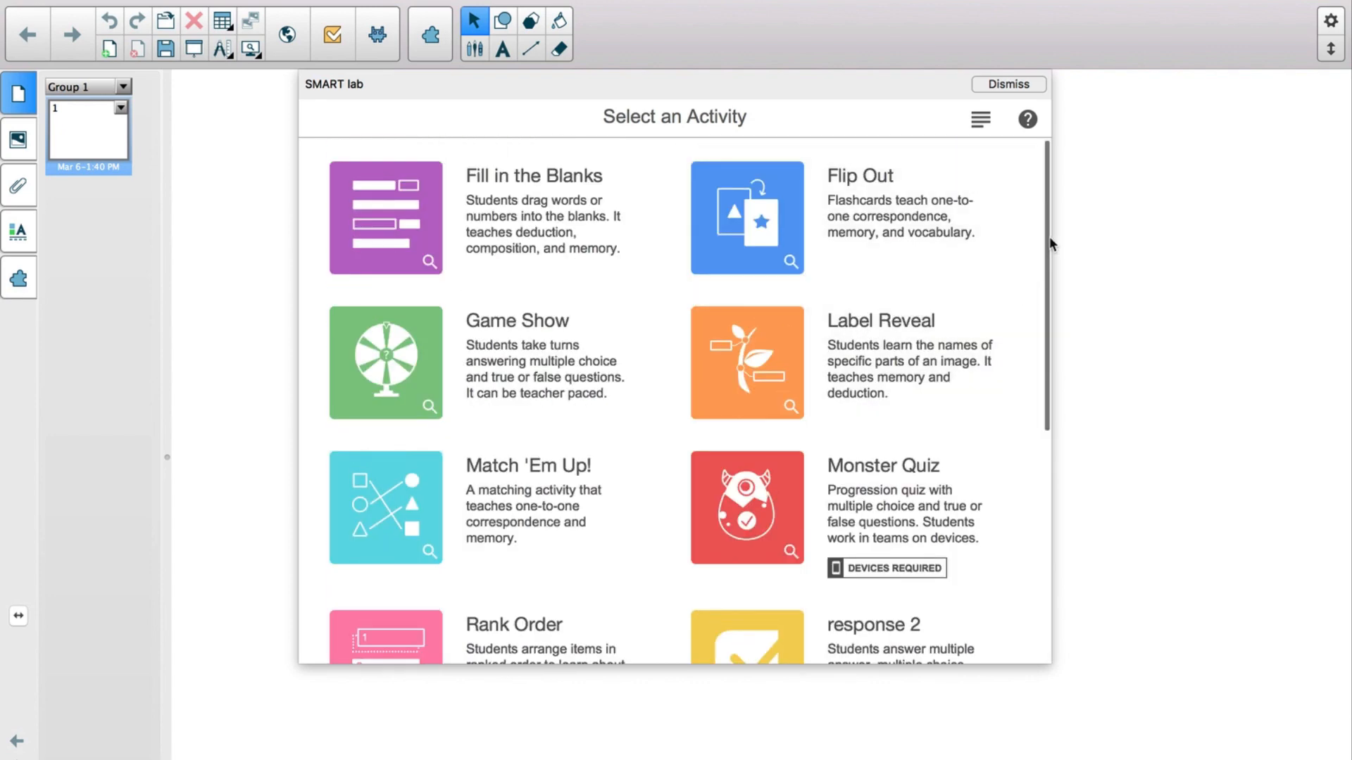
drag(1049, 241, 1019, 498)
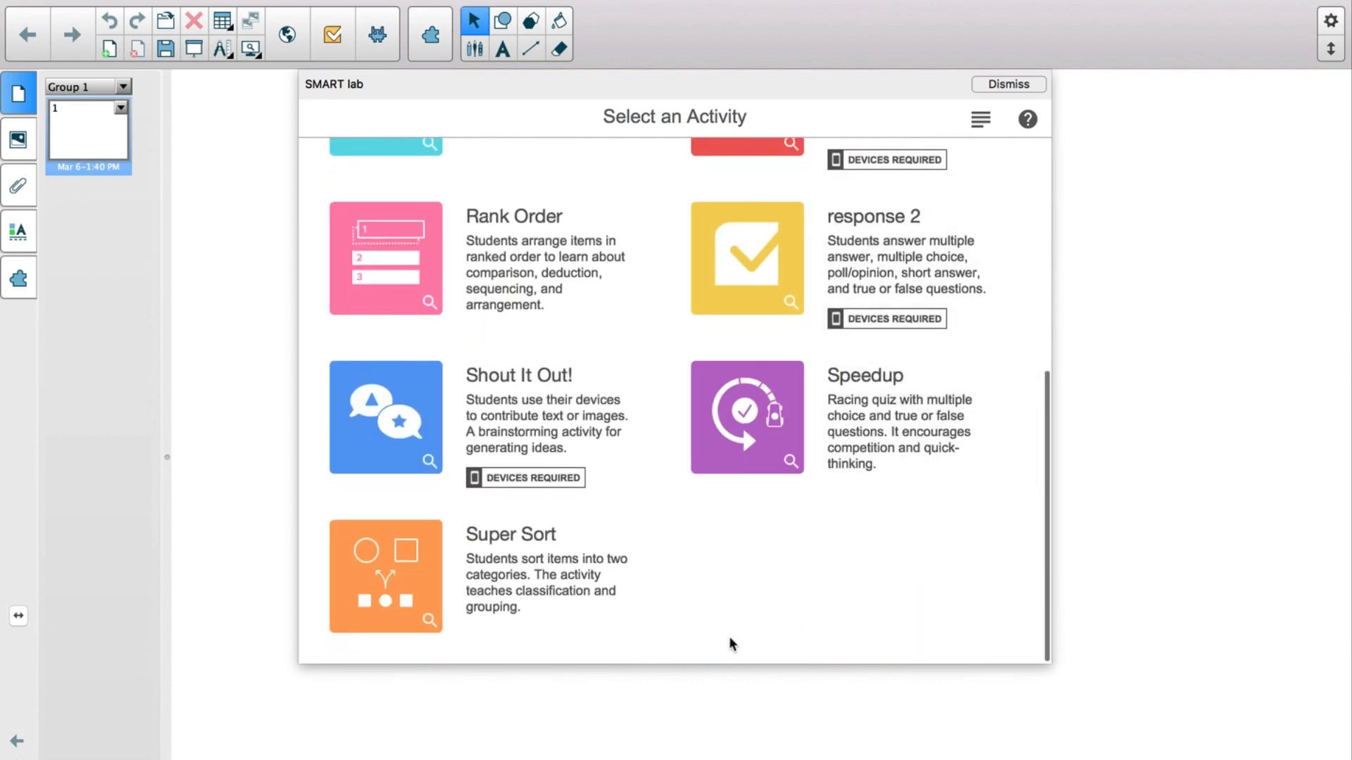
click(440, 394)
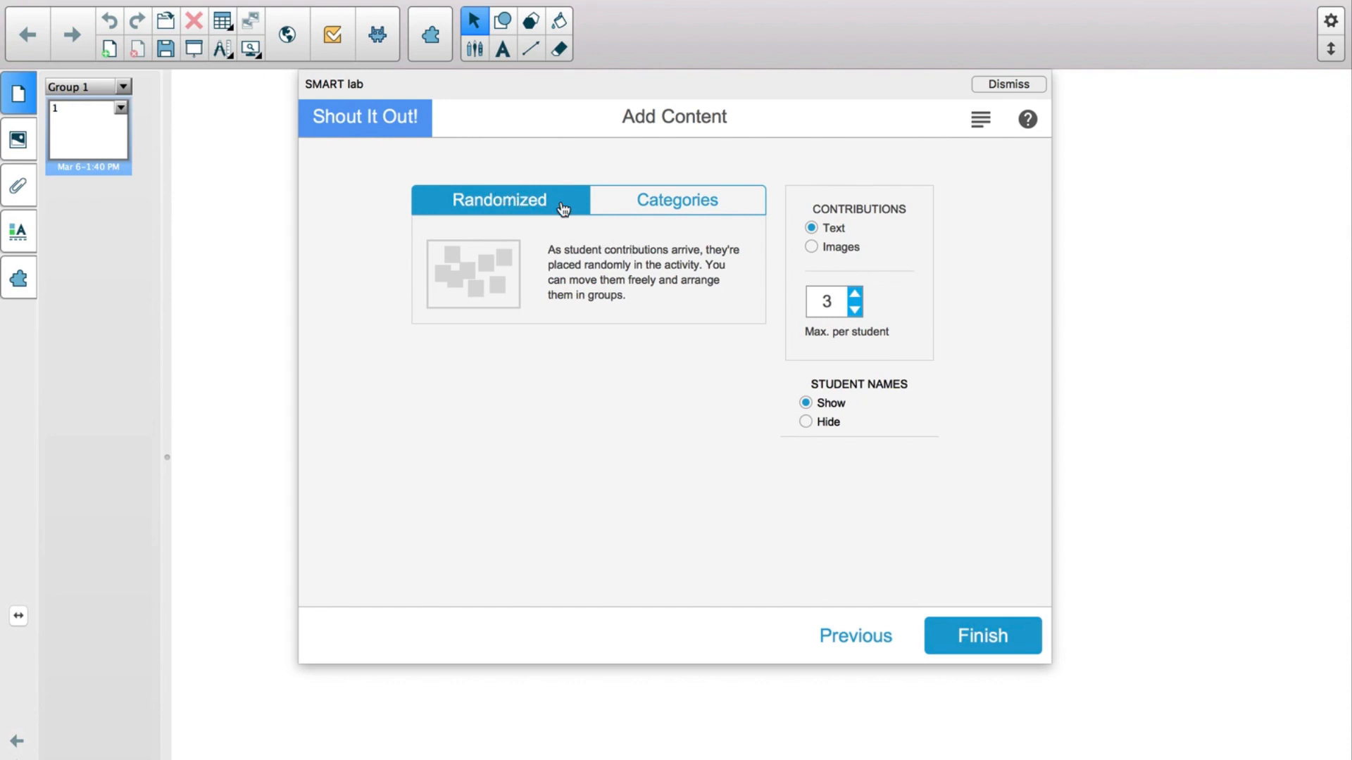
Compare the Categories and Randomized layouts, choose Randomized for student contributions, and finish creating the Shout It Out! activity.
click(626, 209)
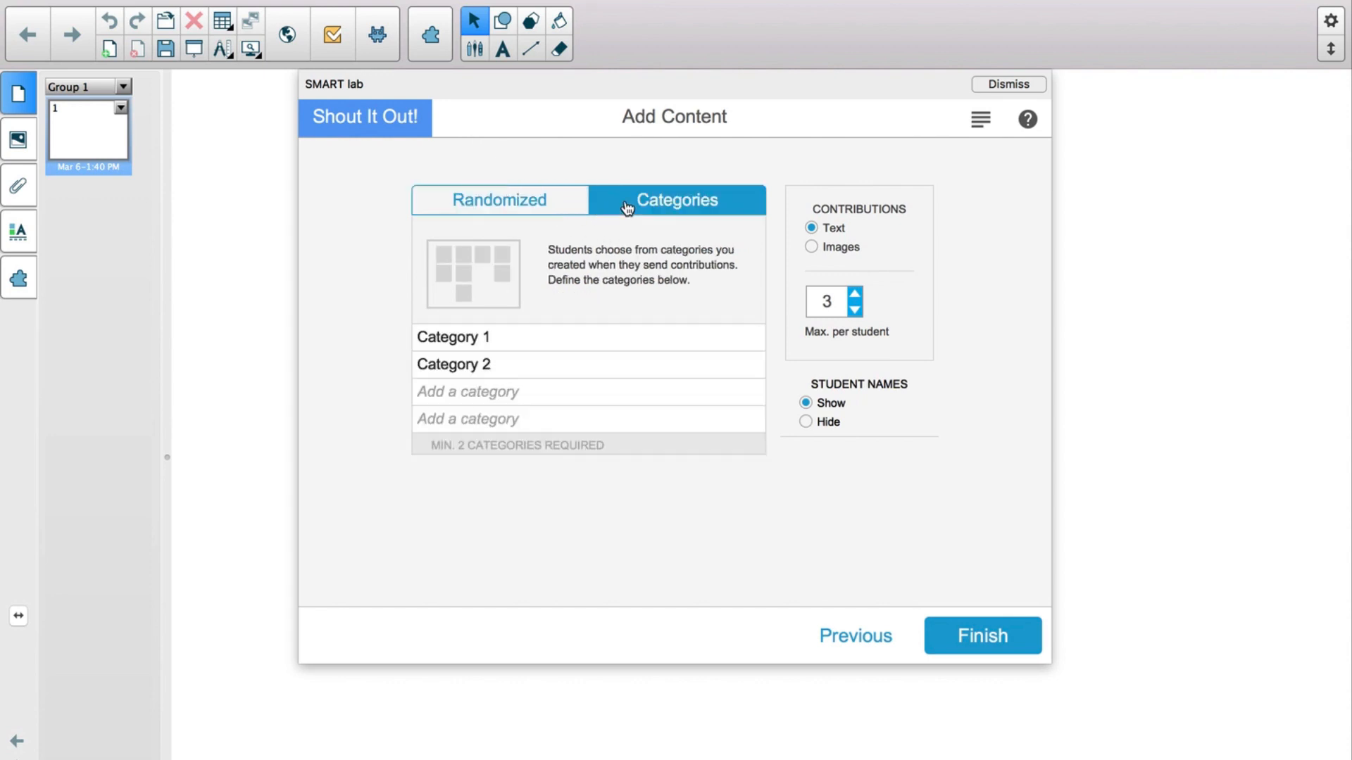
click(559, 211)
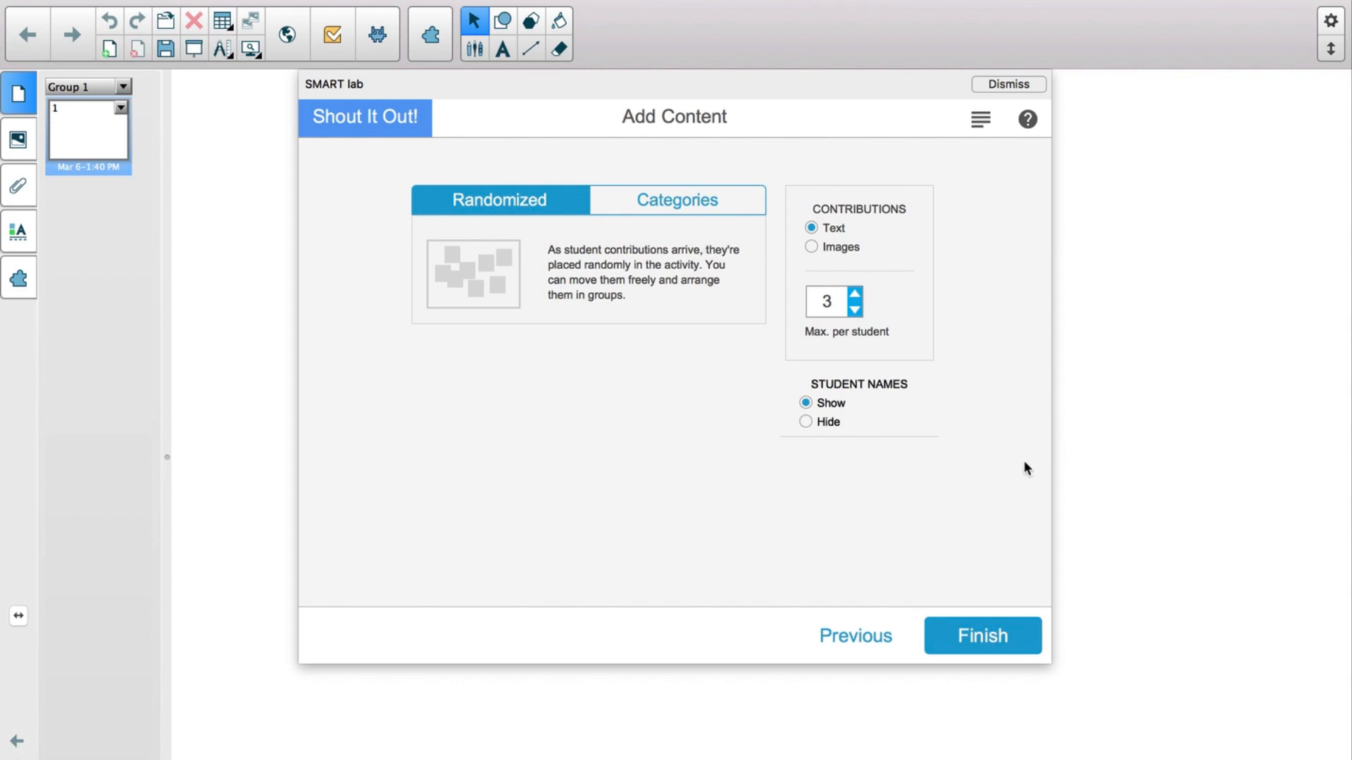
click(947, 635)
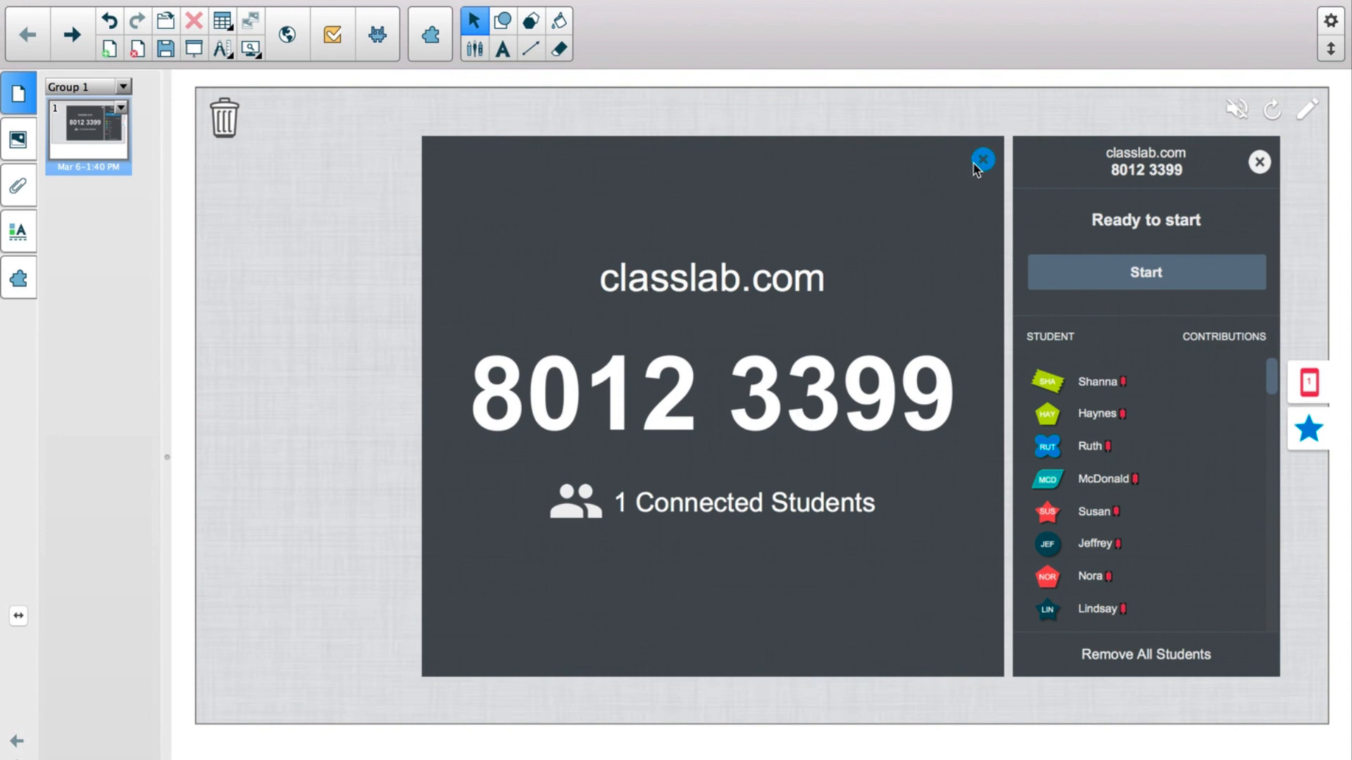
Close the large class code display and remove all connected students from the activity.
click(983, 161)
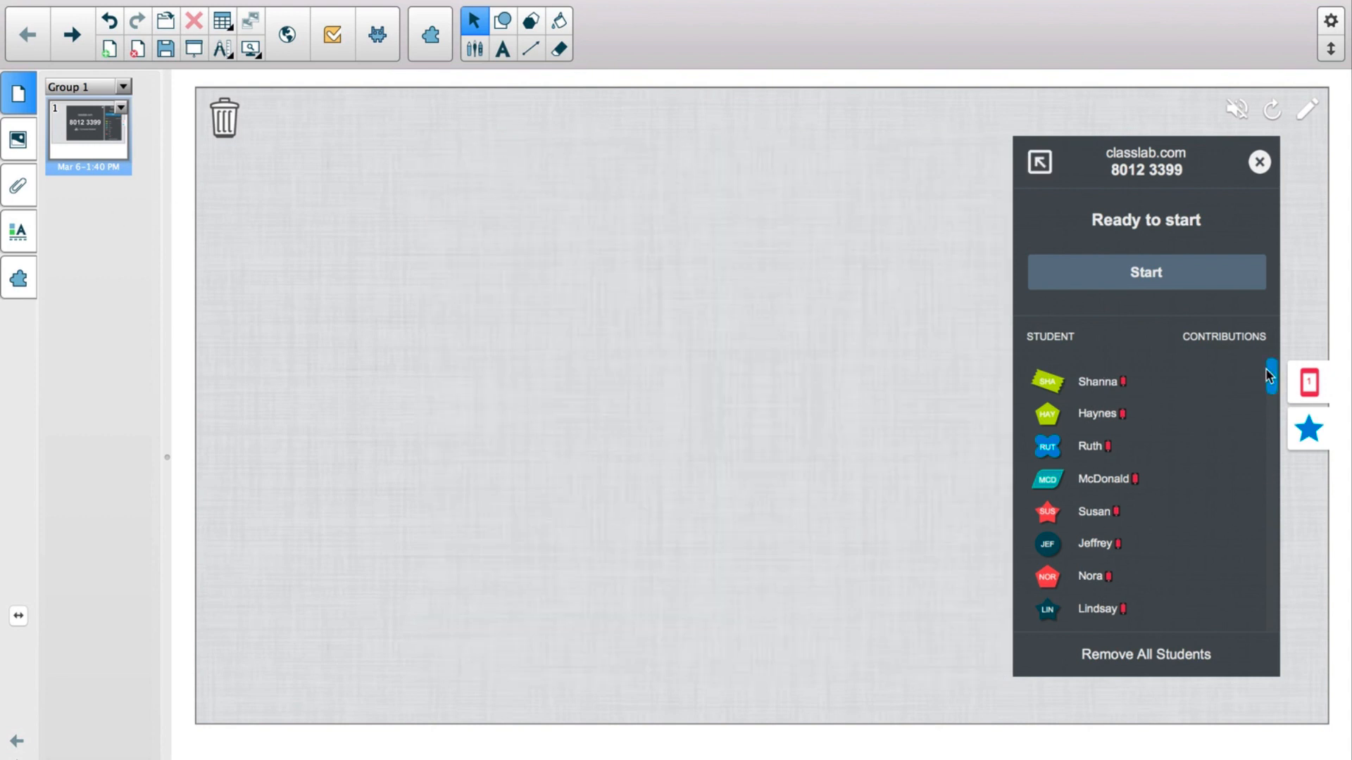
click(1149, 653)
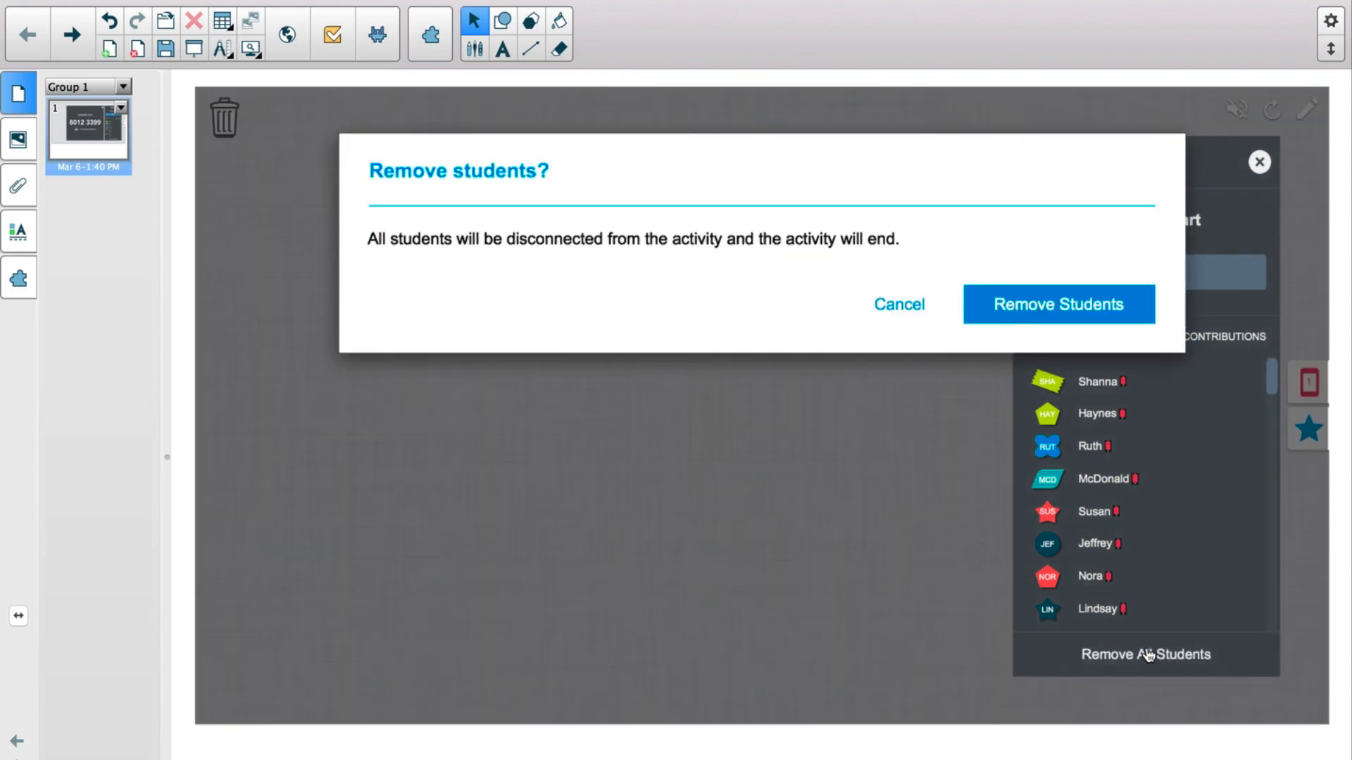
click(1035, 305)
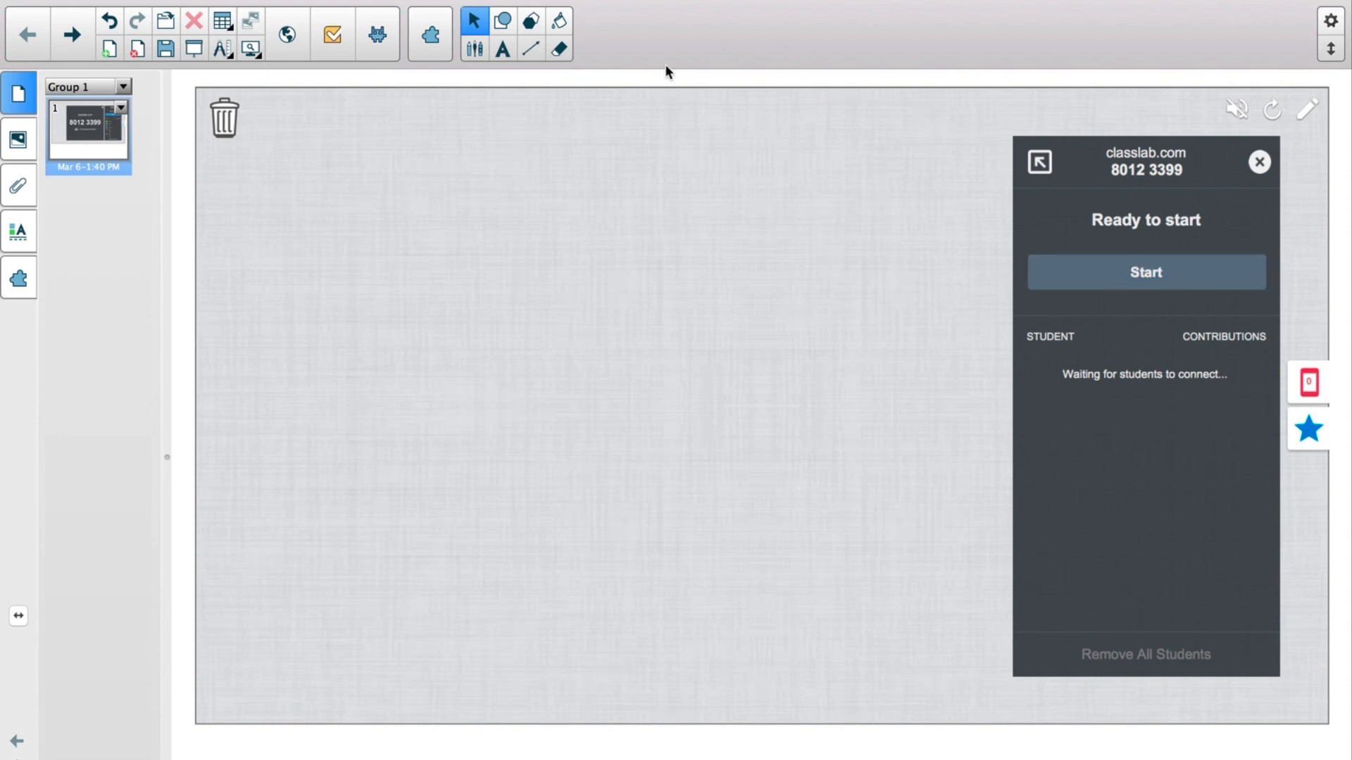
Add a blank page after the activity page, keeping its default name.
click(109, 55)
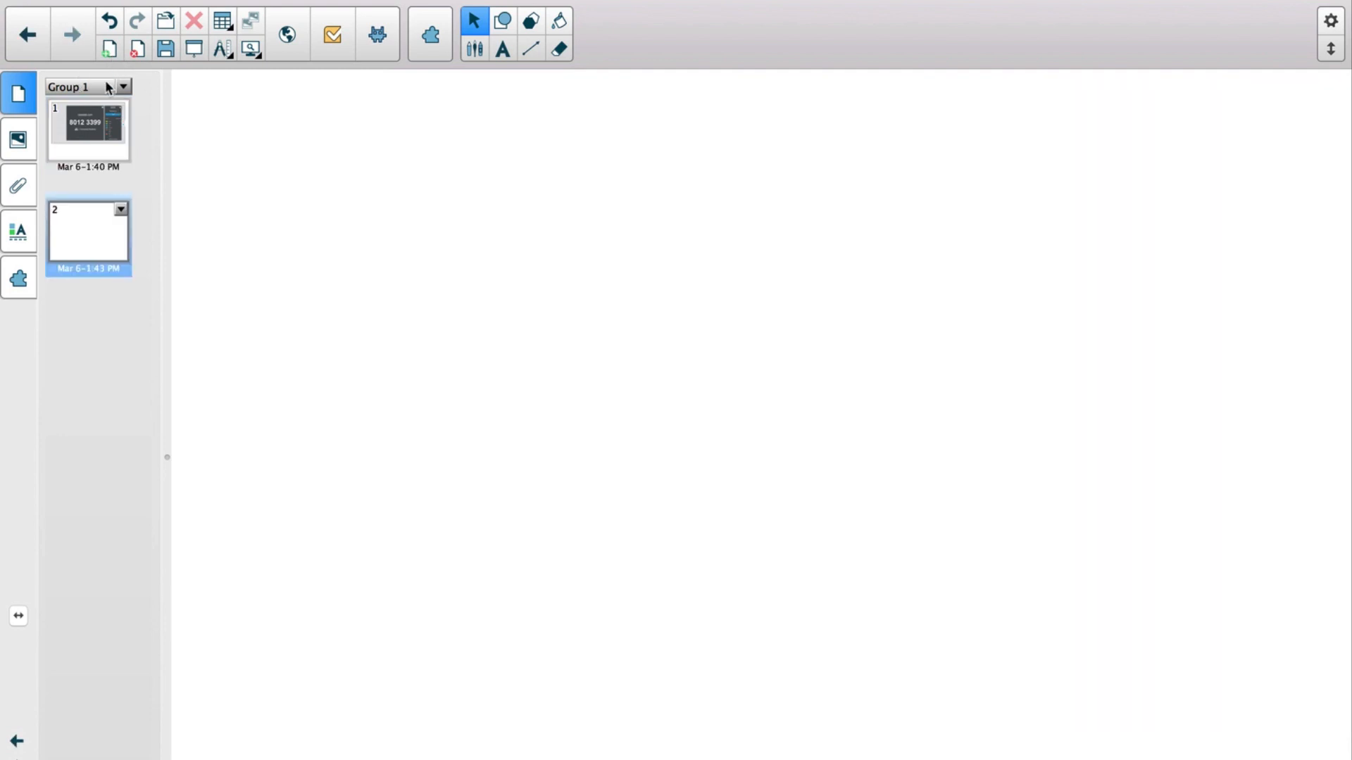
click(71, 225)
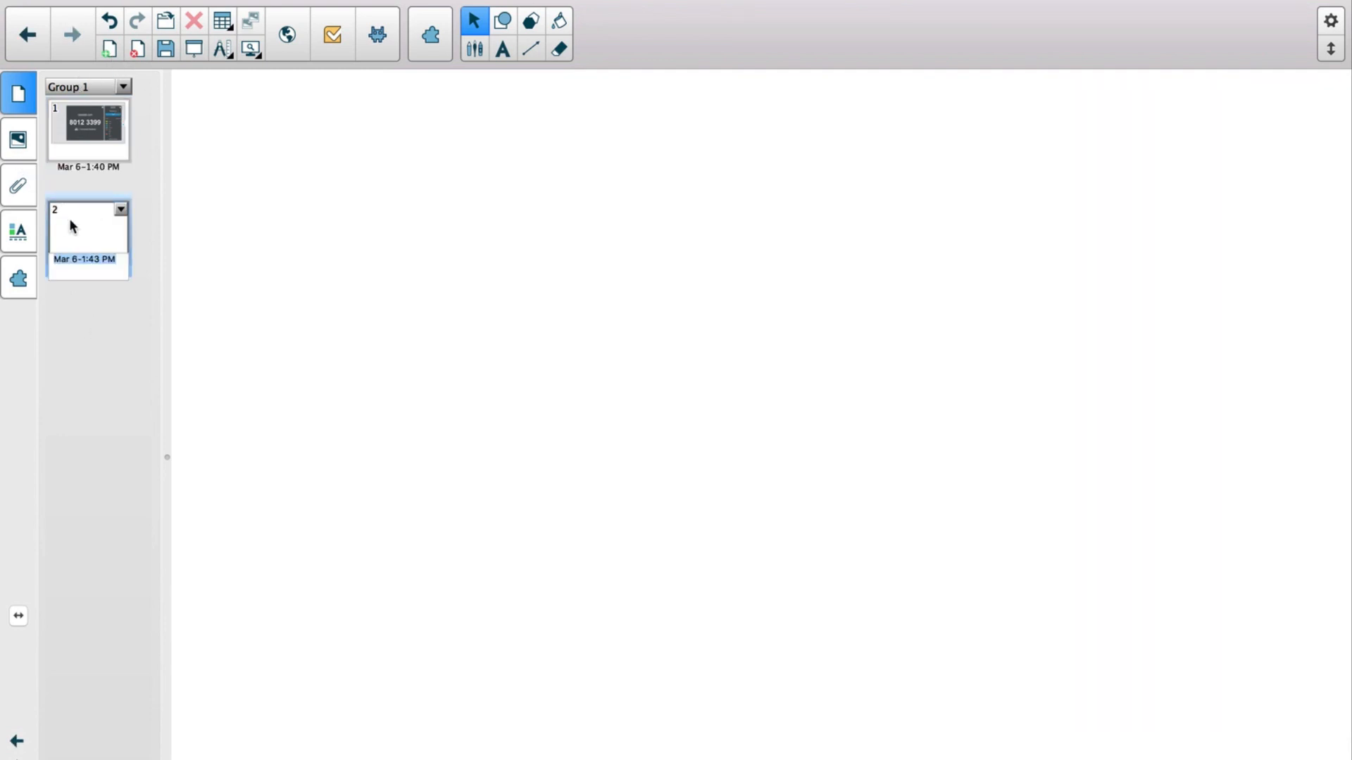
click(90, 271)
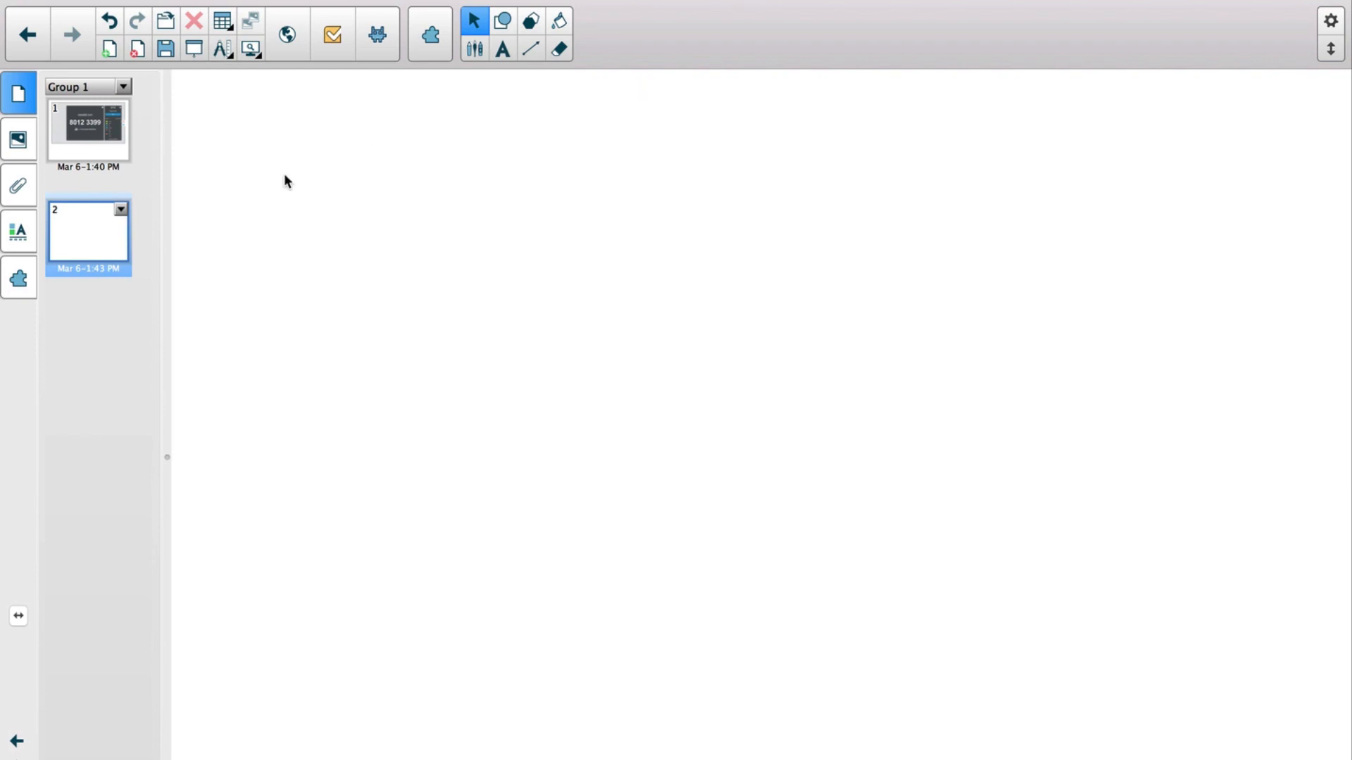
Handwrite the word "Text" on the blank page with the Text Pen and accept its conversion to typed text.
click(481, 55)
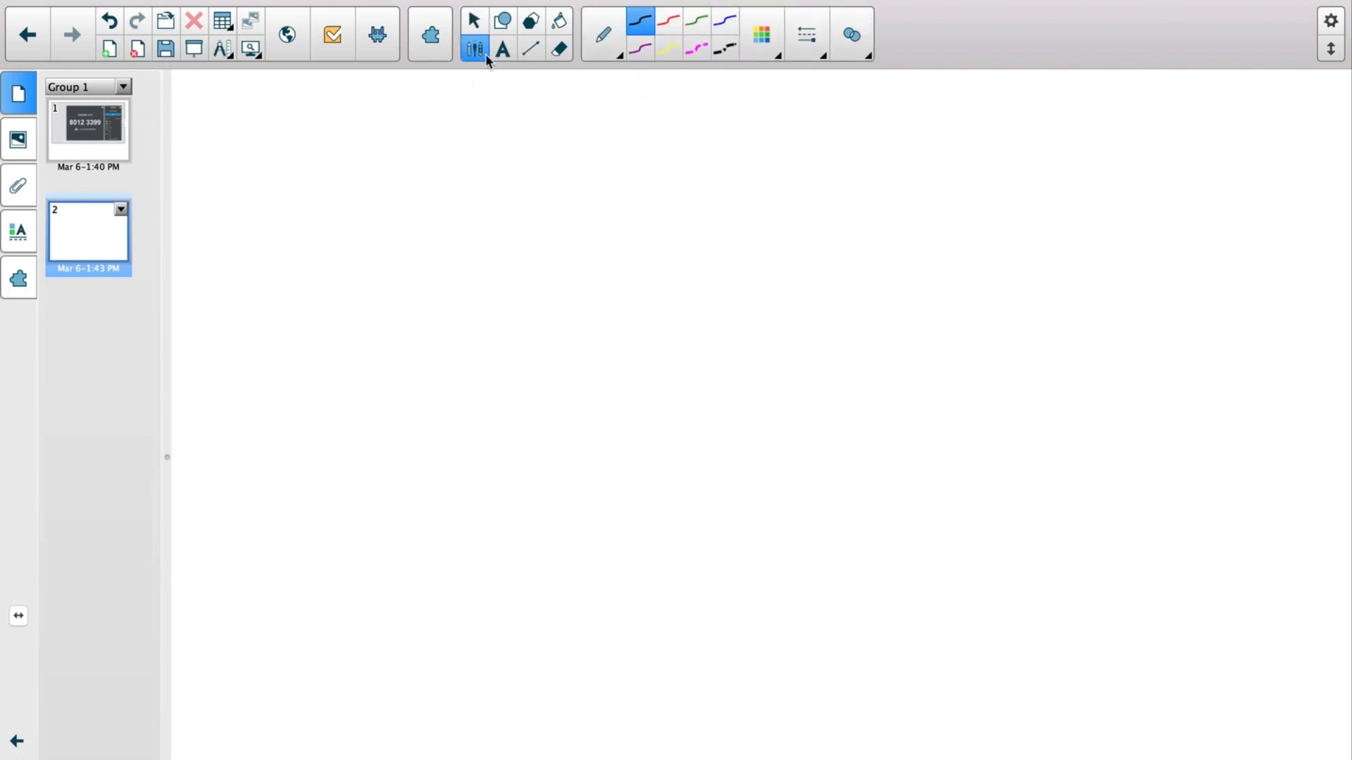
click(607, 40)
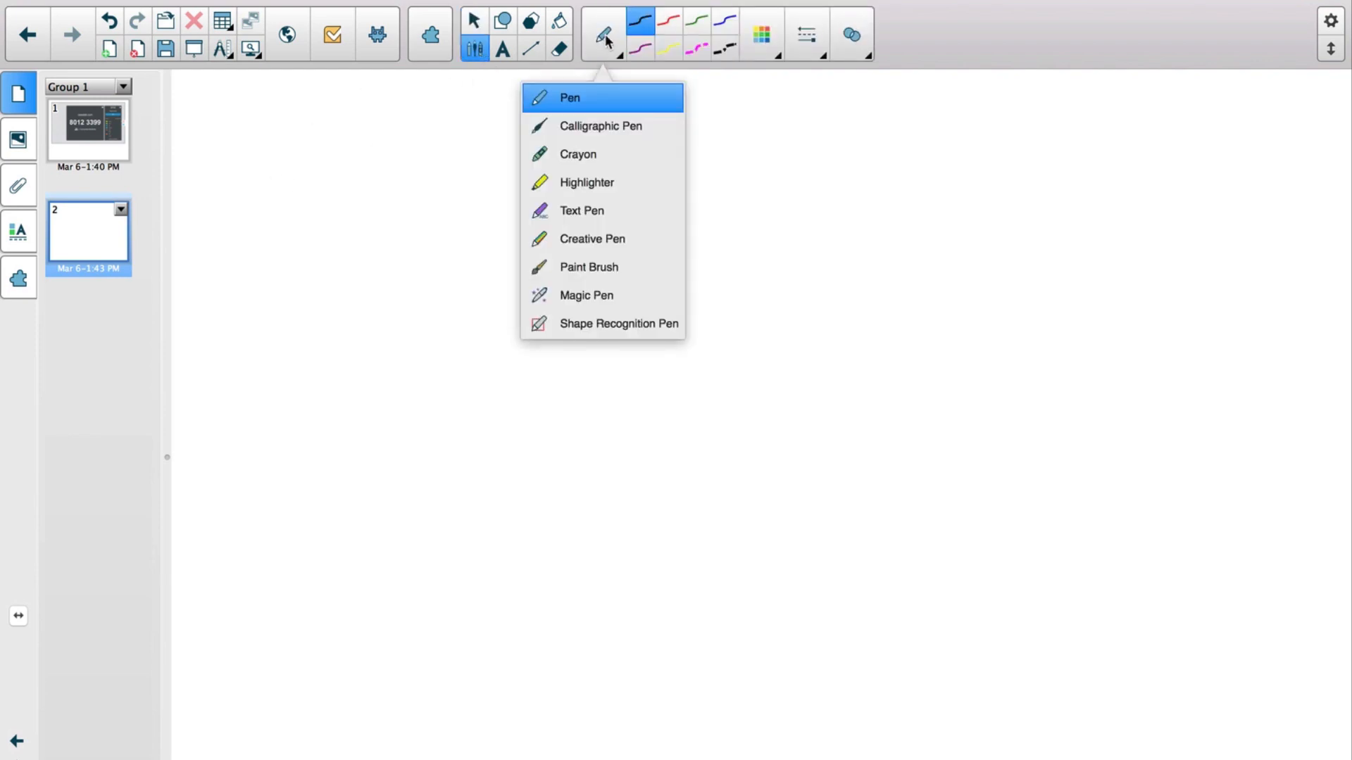
click(602, 211)
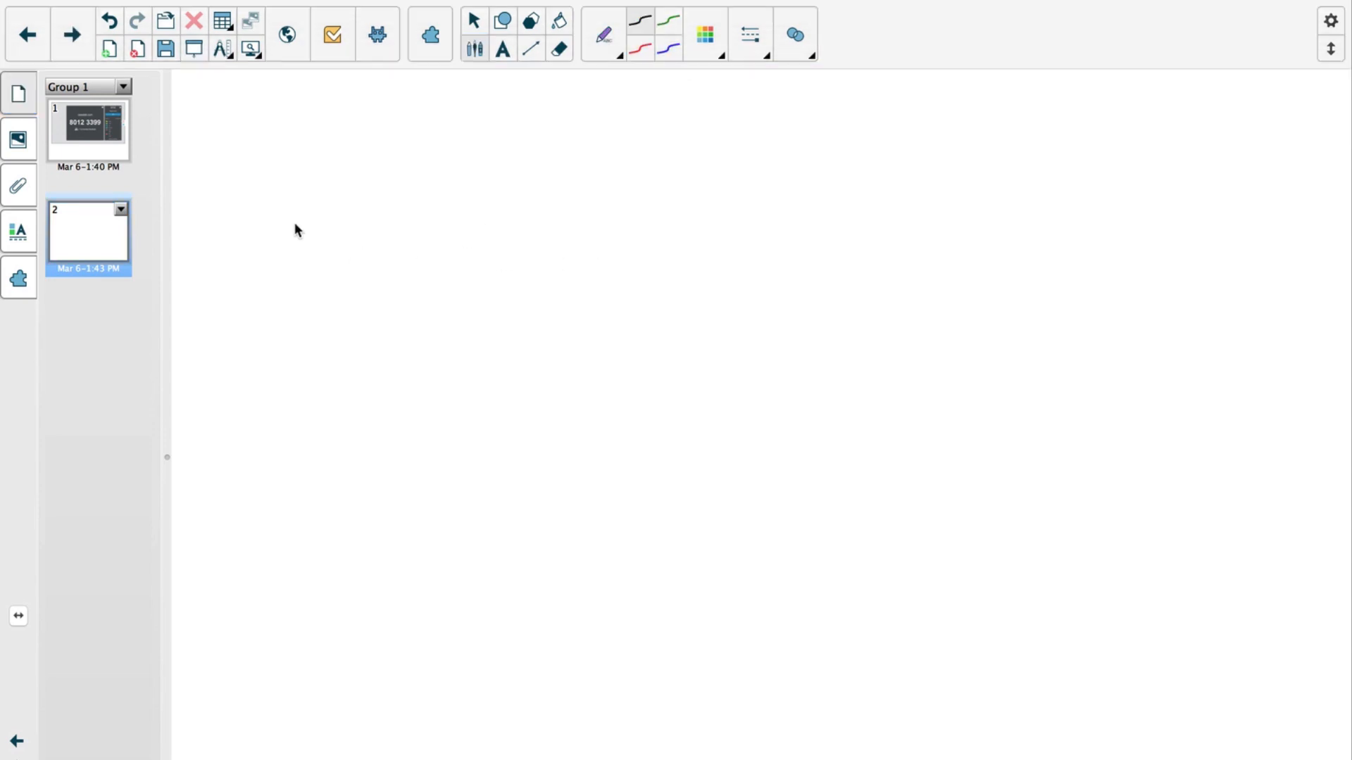
mouse_move(352, 177)
mouse_down()
mouse_move(337, 324)
mouse_move(419, 175)
mouse_up()
mouse_move(391, 264)
mouse_down()
mouse_move(394, 252)
mouse_move(430, 280)
mouse_up()
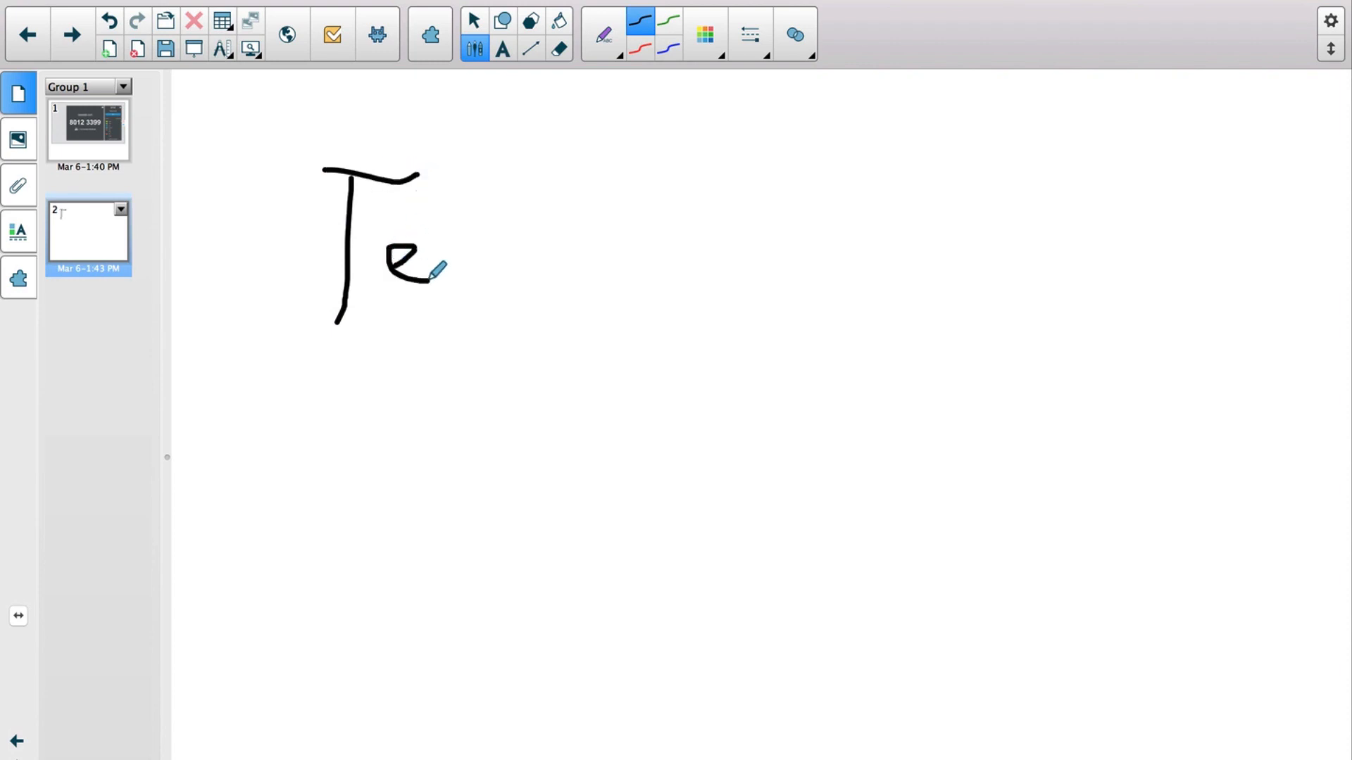
drag(484, 238, 444, 288)
drag(448, 242, 512, 293)
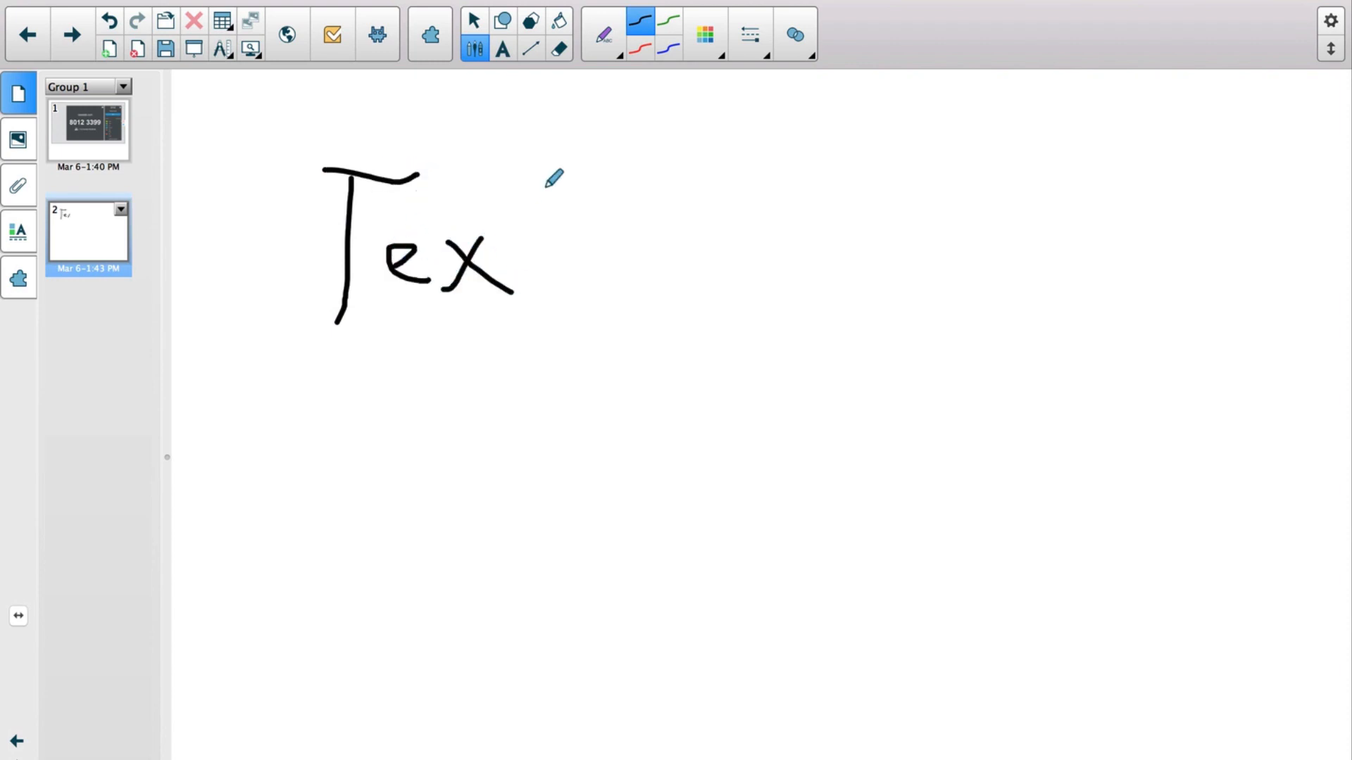
drag(550, 167, 533, 359)
drag(511, 230, 584, 236)
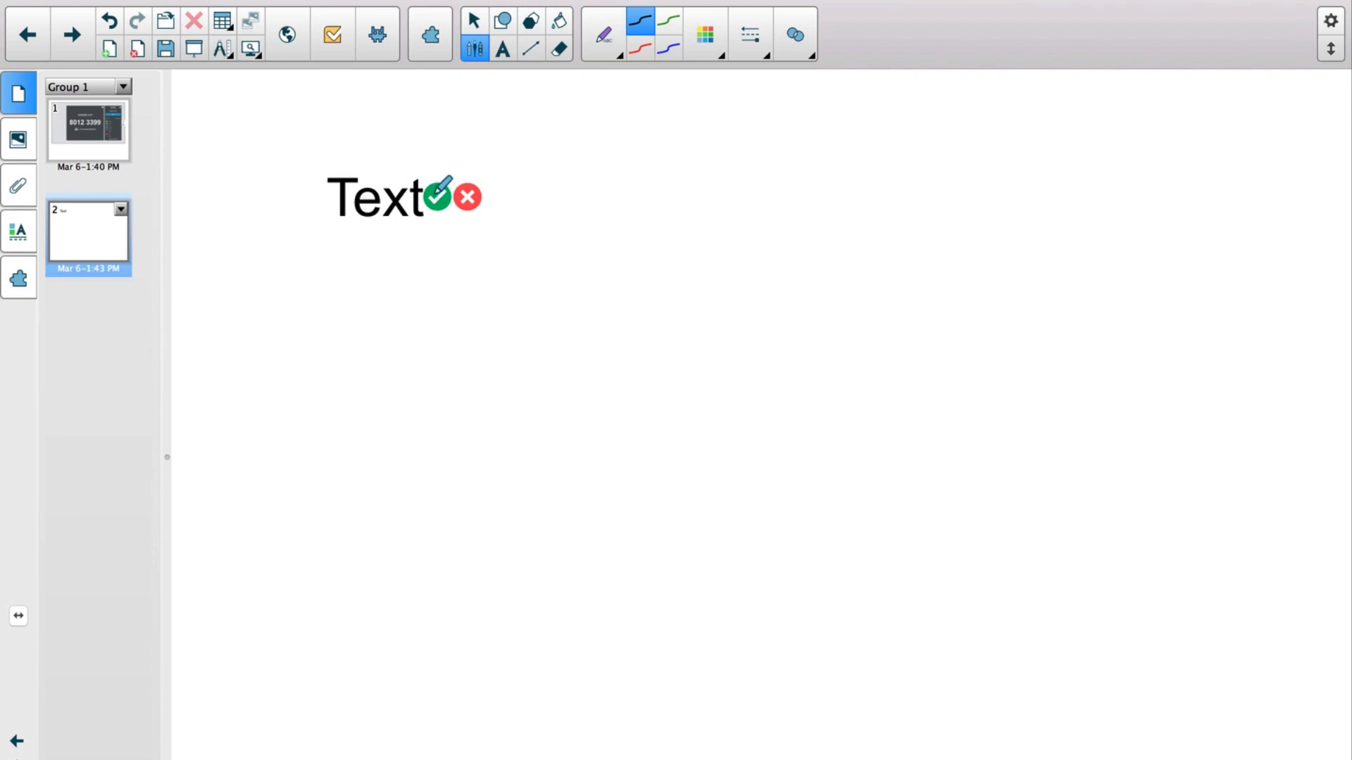
click(436, 191)
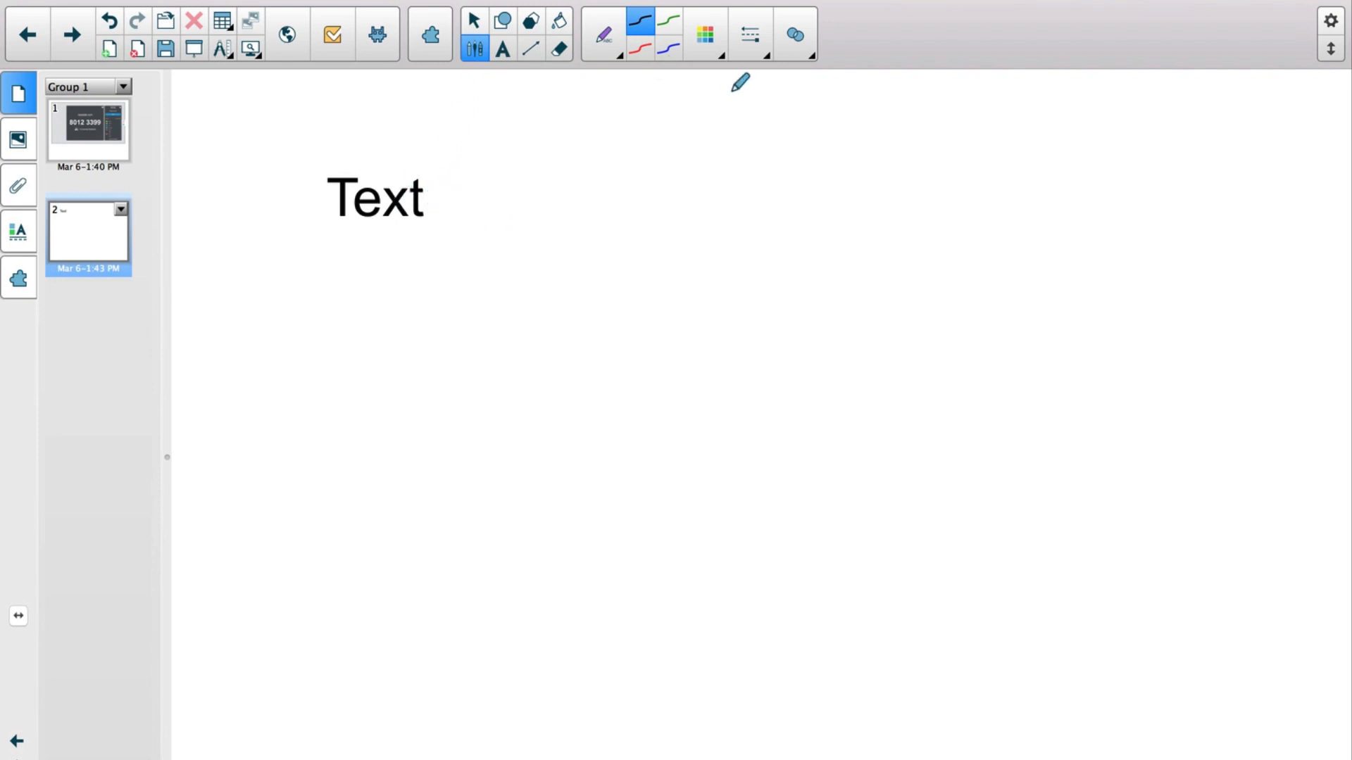
Draw an upward arrow pointing at the word "Text" with the Magic Pen.
click(619, 50)
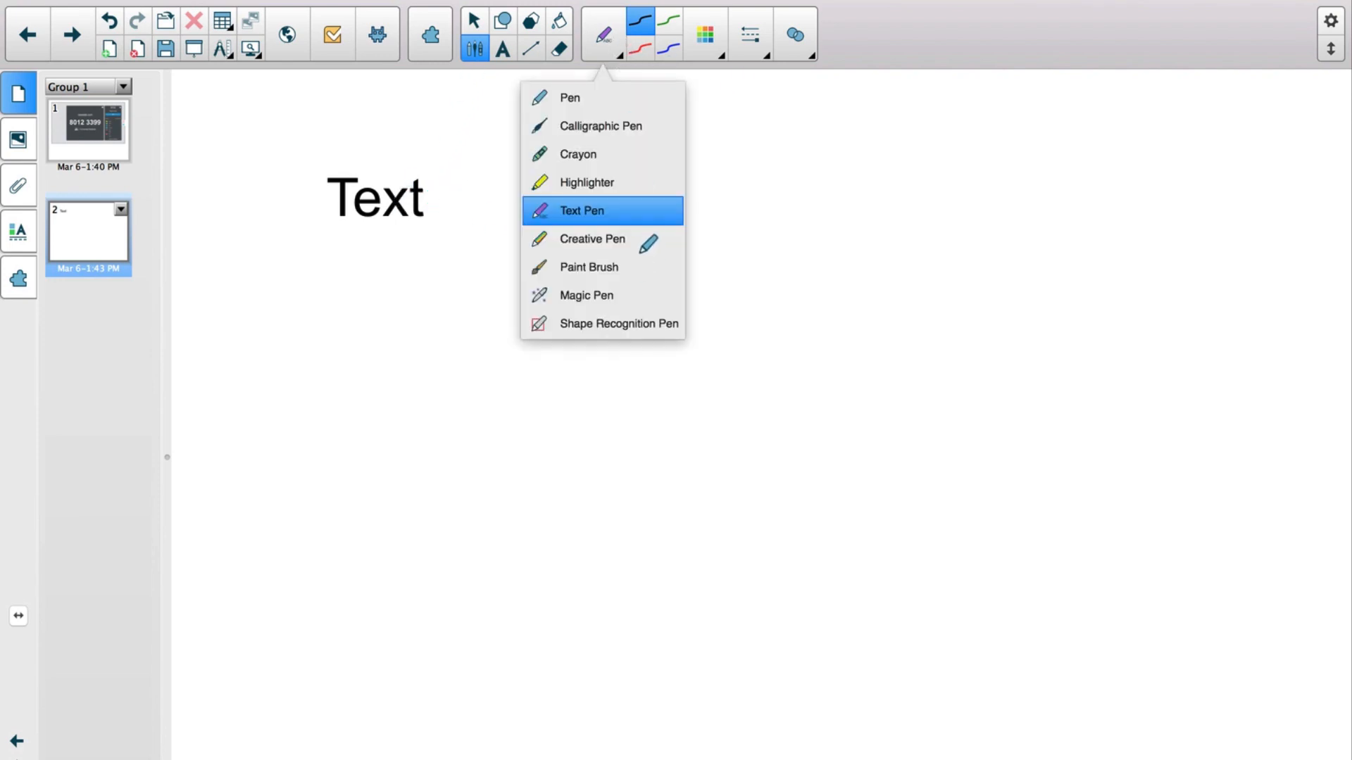
click(579, 295)
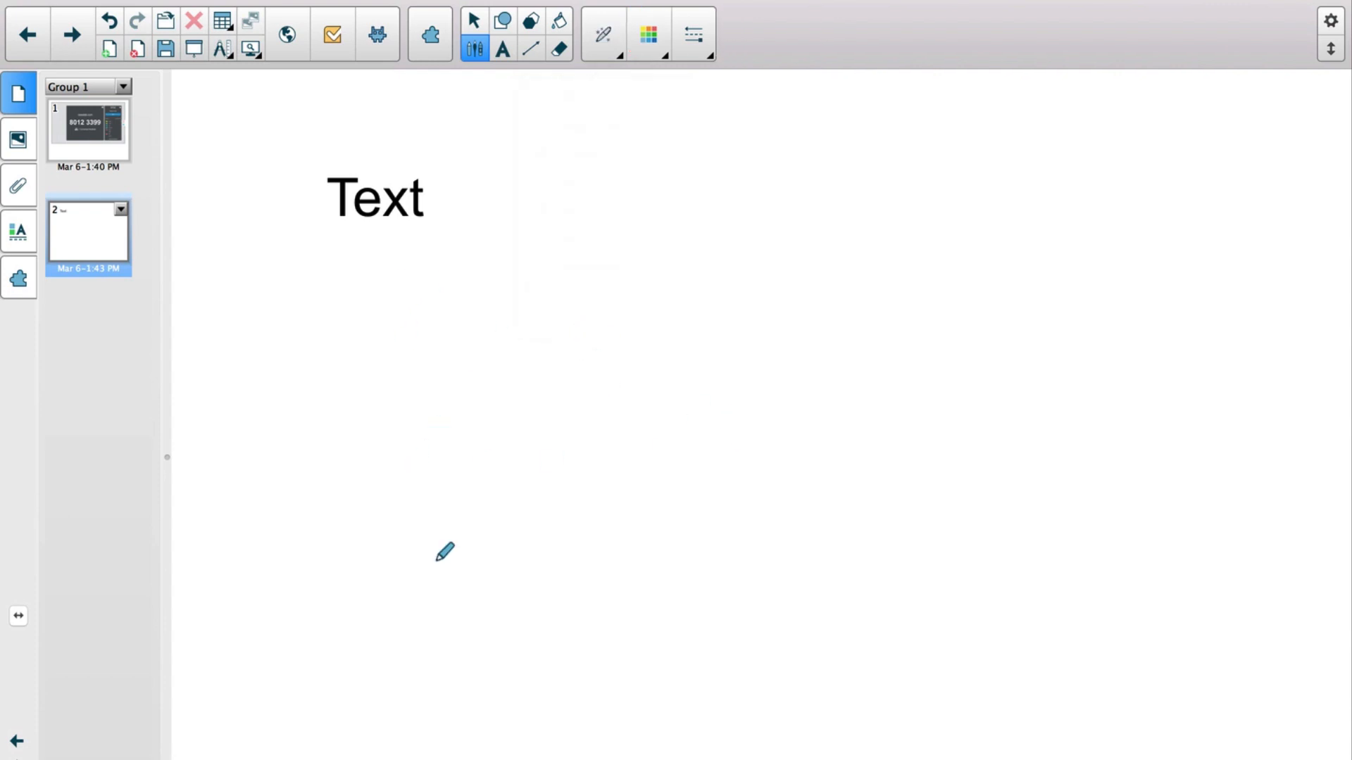
mouse_move(435, 571)
mouse_down()
mouse_move(399, 255)
mouse_move(359, 292)
mouse_up()
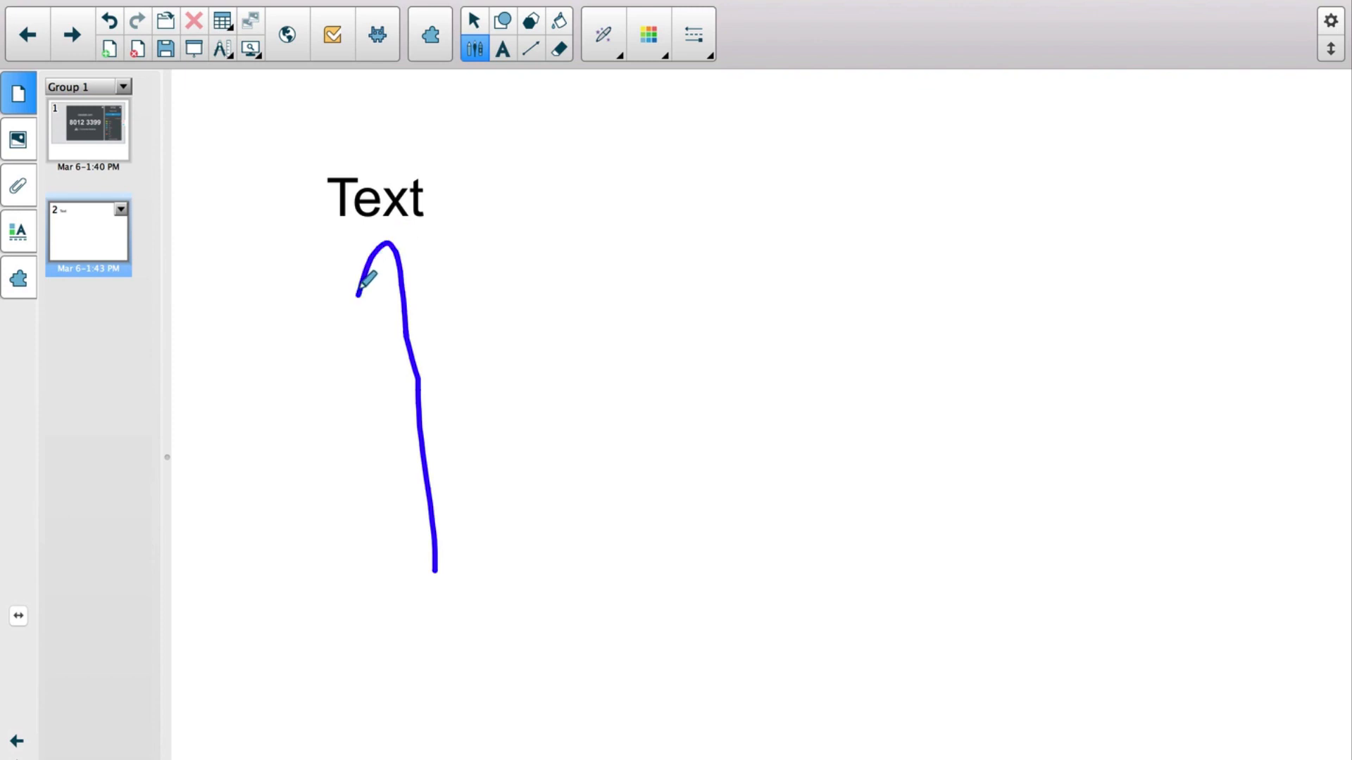
drag(386, 242, 444, 276)
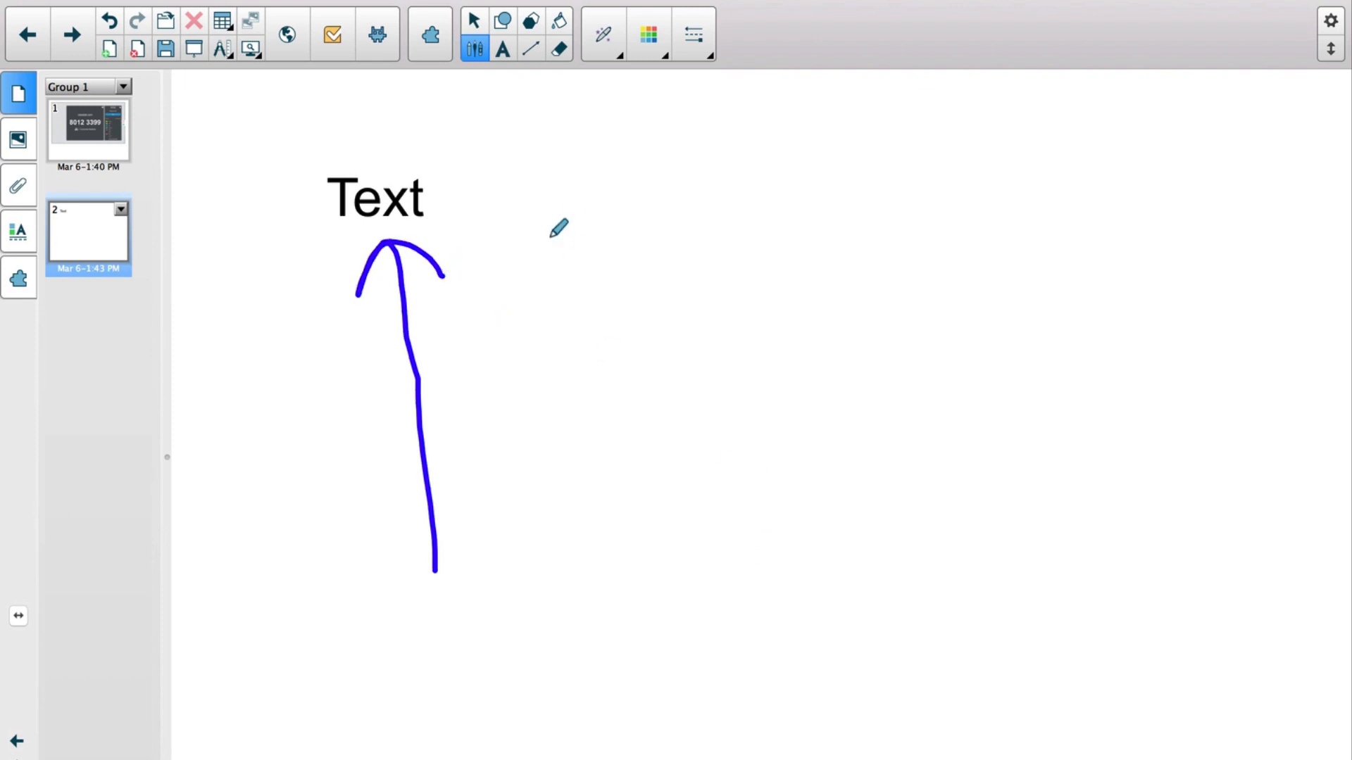
Handwrite "Look" beside the arrow with the Magic Pen, closing the spotlight triggered by the round letter.
mouse_move(529, 290)
mouse_down()
mouse_move(593, 331)
mouse_move(648, 287)
mouse_move(621, 289)
mouse_up()
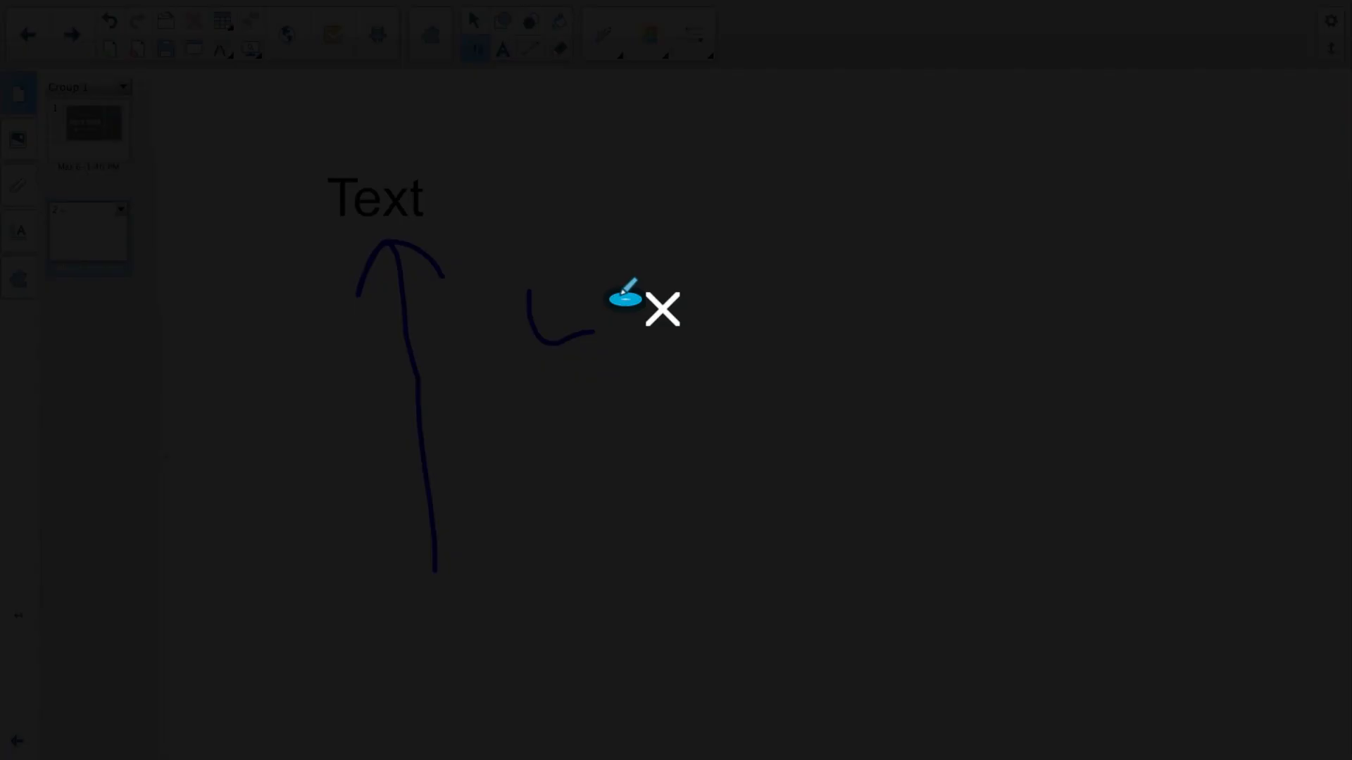
click(665, 309)
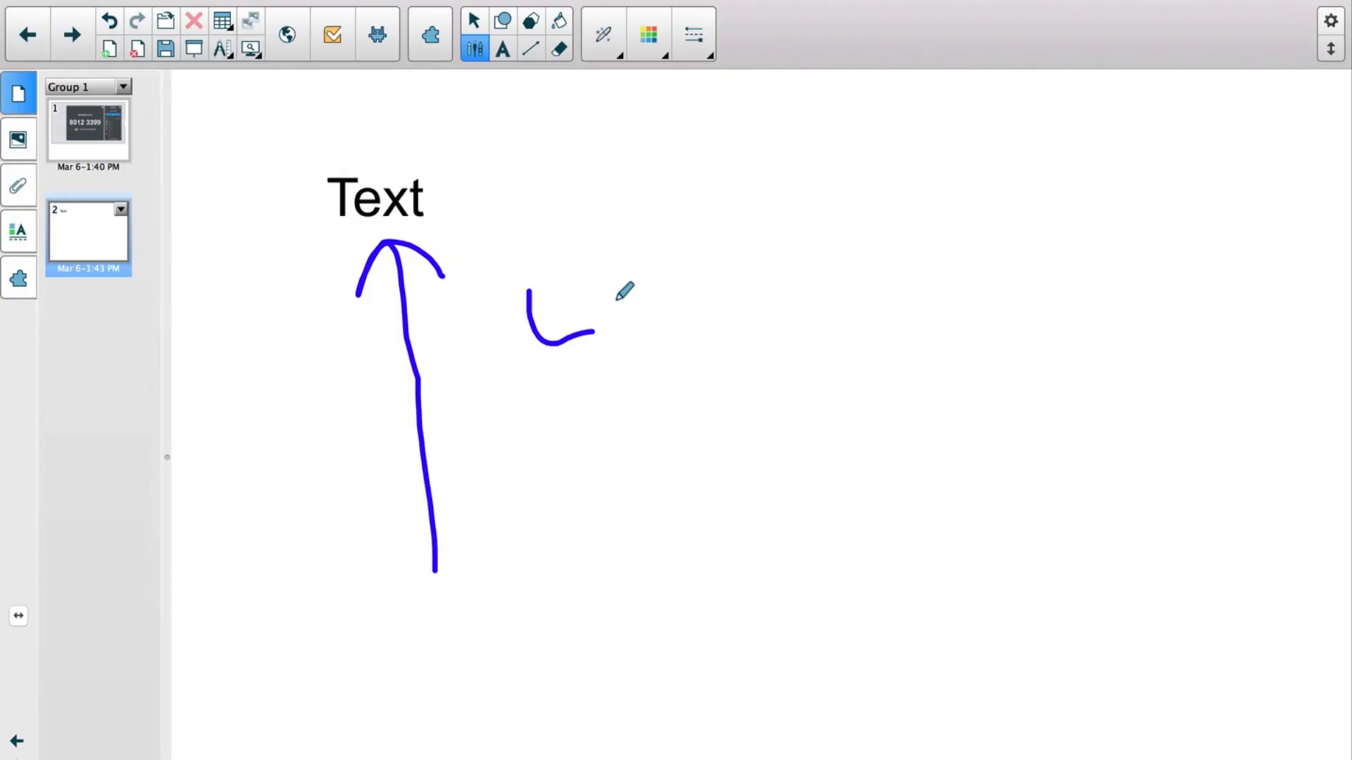
mouse_move(615, 298)
mouse_down()
mouse_move(630, 330)
mouse_move(619, 310)
mouse_move(727, 305)
mouse_up()
drag(759, 245, 737, 332)
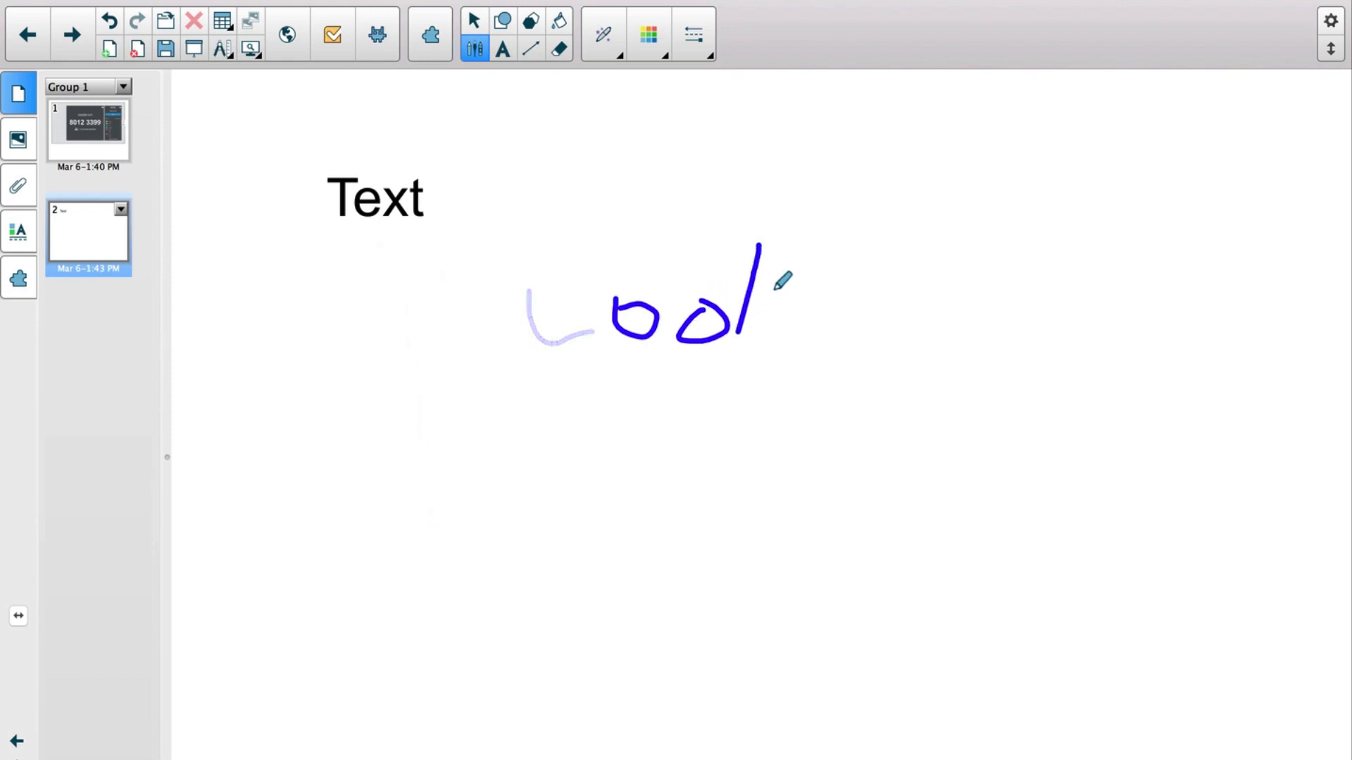
drag(781, 287, 901, 422)
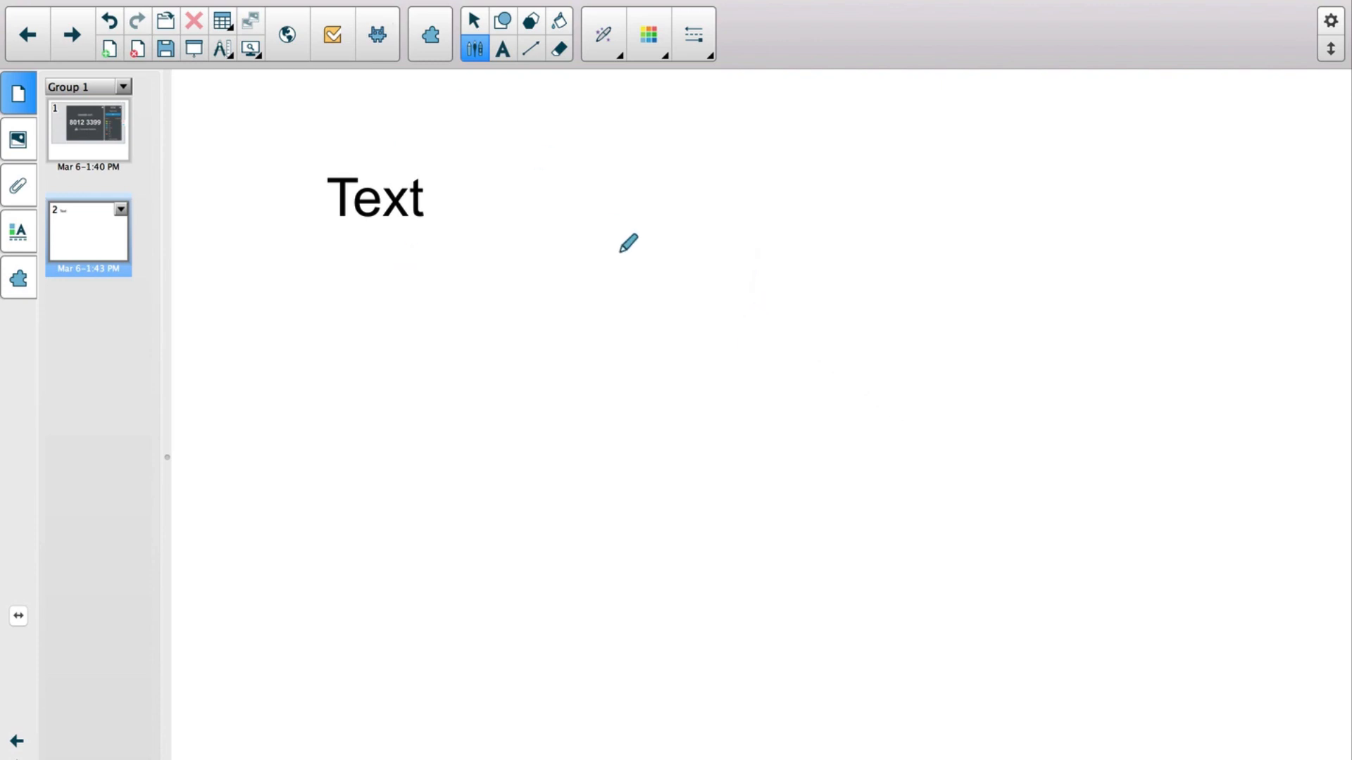
Draw a circle beside the word "Text" with the Shapes tool.
click(599, 41)
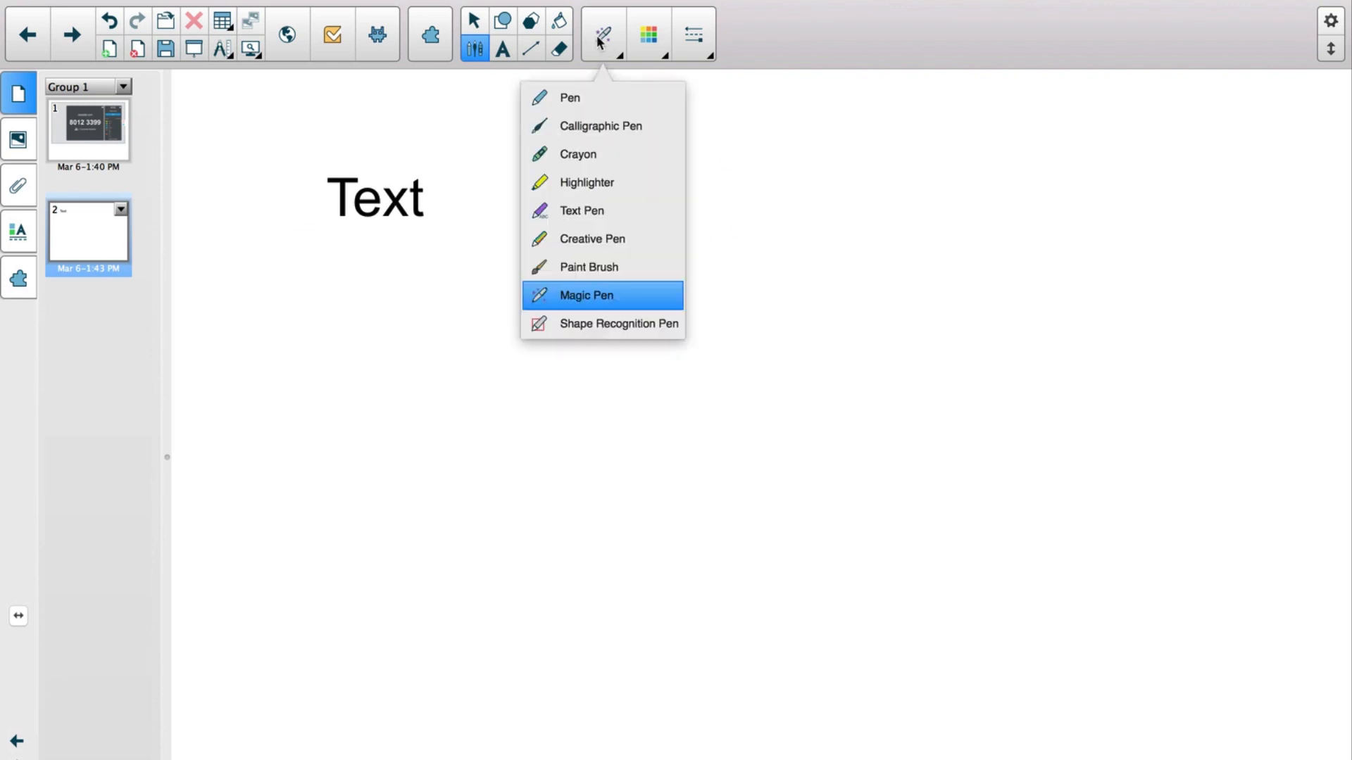
click(607, 39)
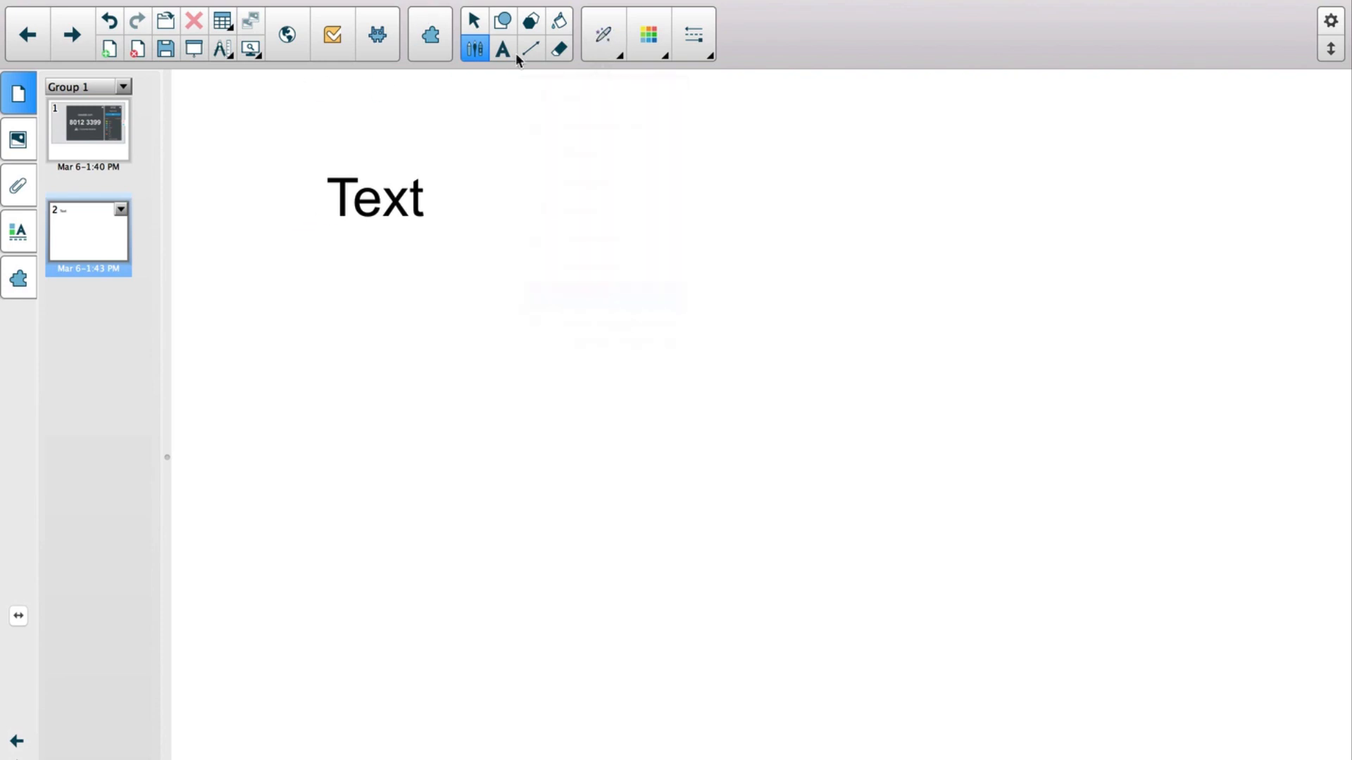
click(502, 20)
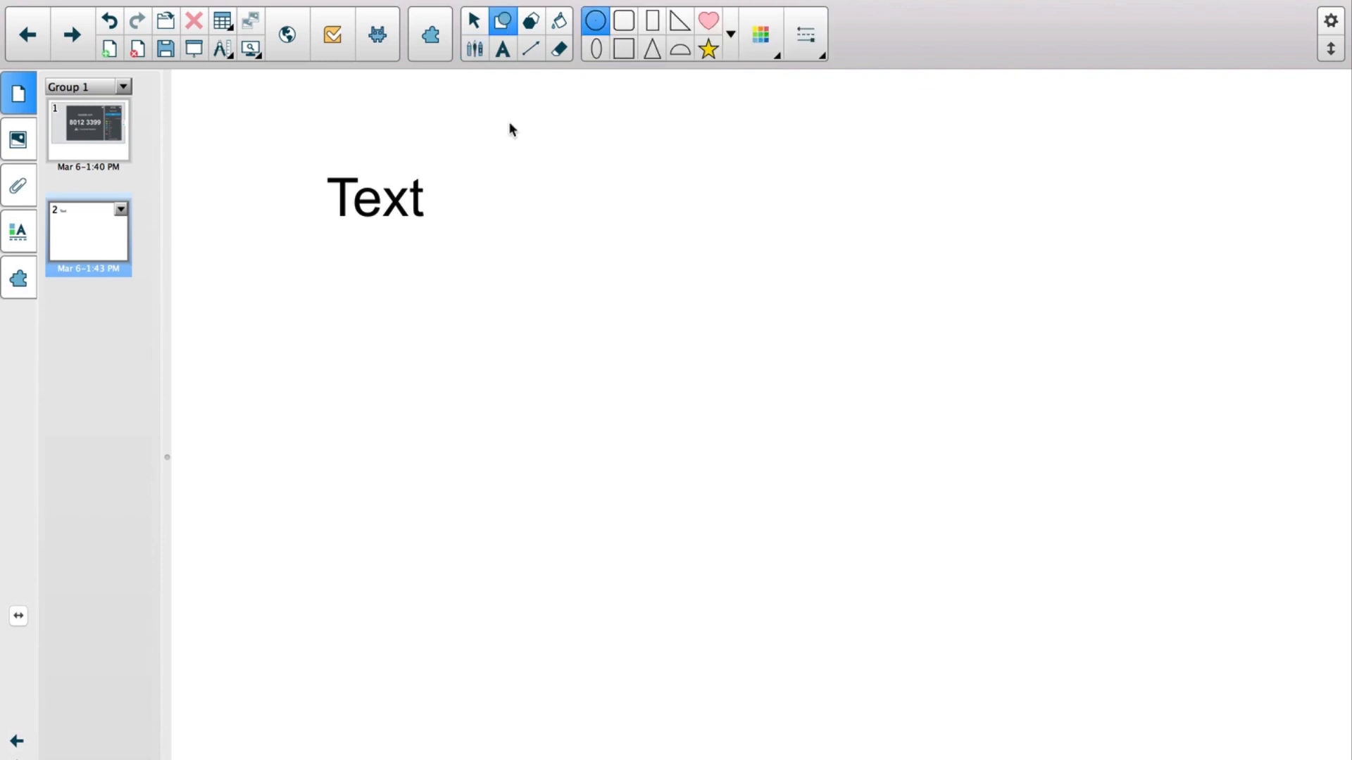
drag(612, 217, 654, 316)
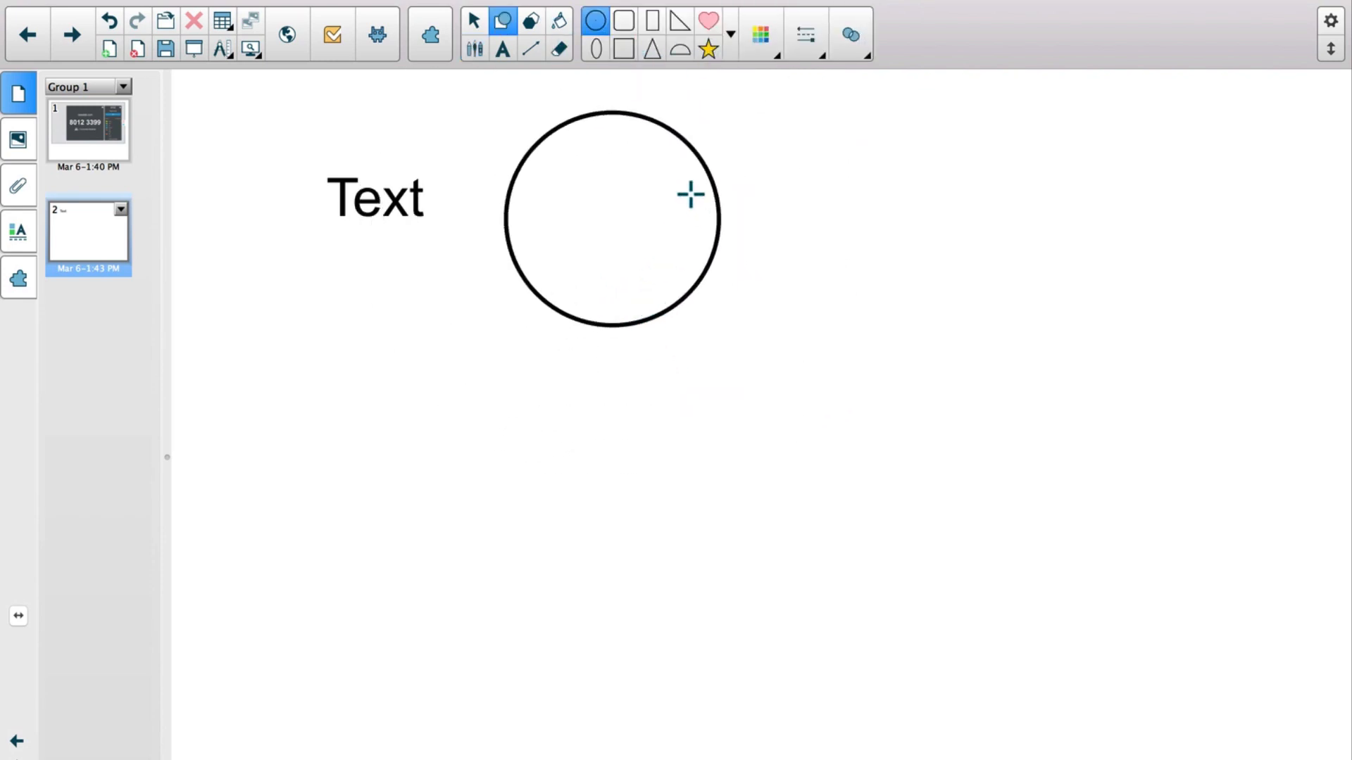
Divide the circle into 4 equal sections with fractions shown.
click(473, 20)
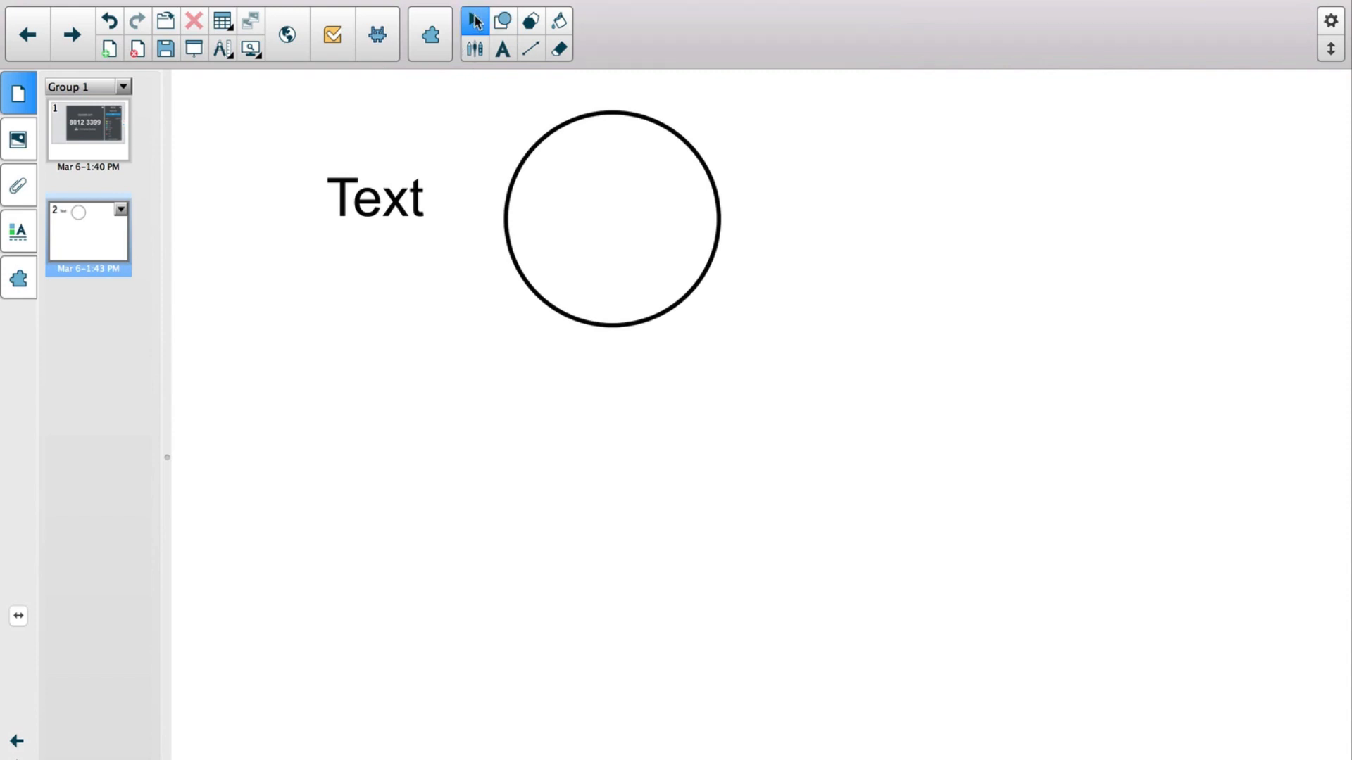
click(693, 146)
click(728, 103)
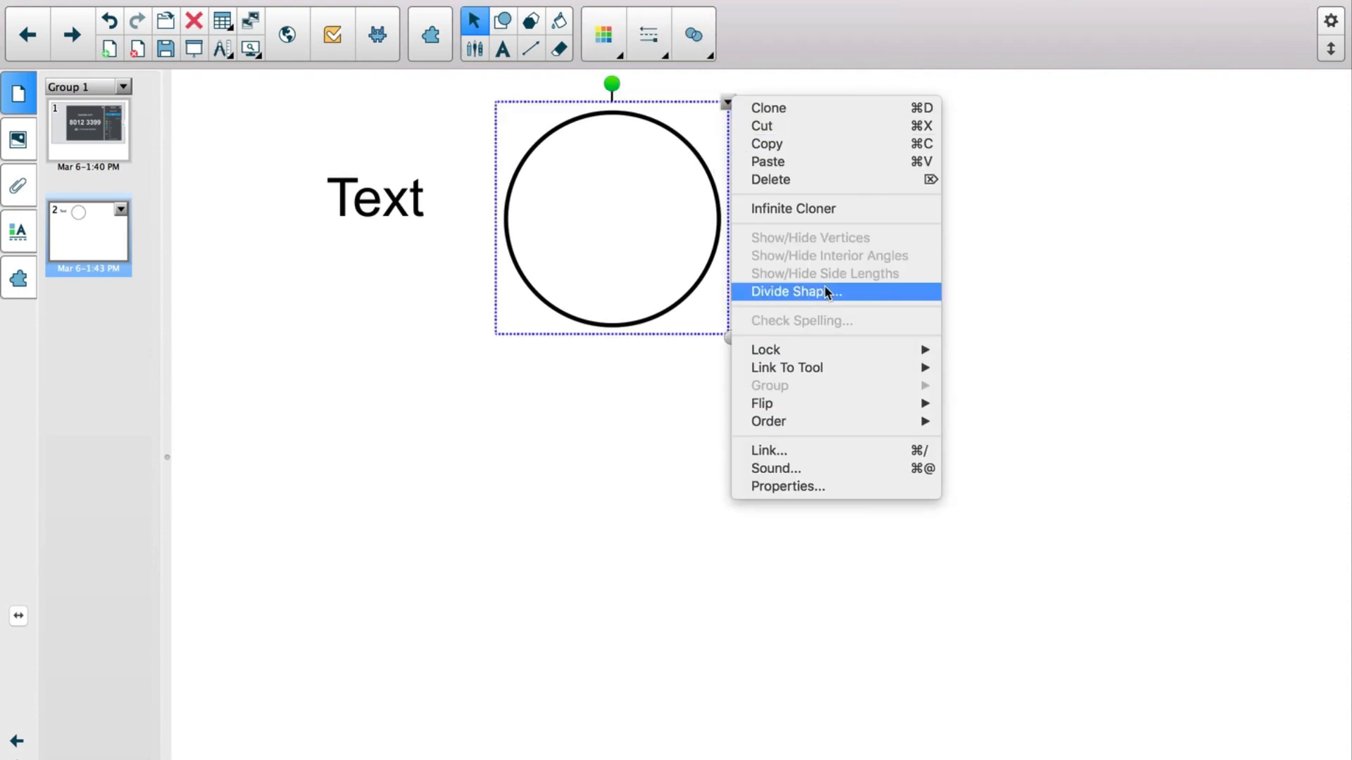
click(813, 303)
click(820, 97)
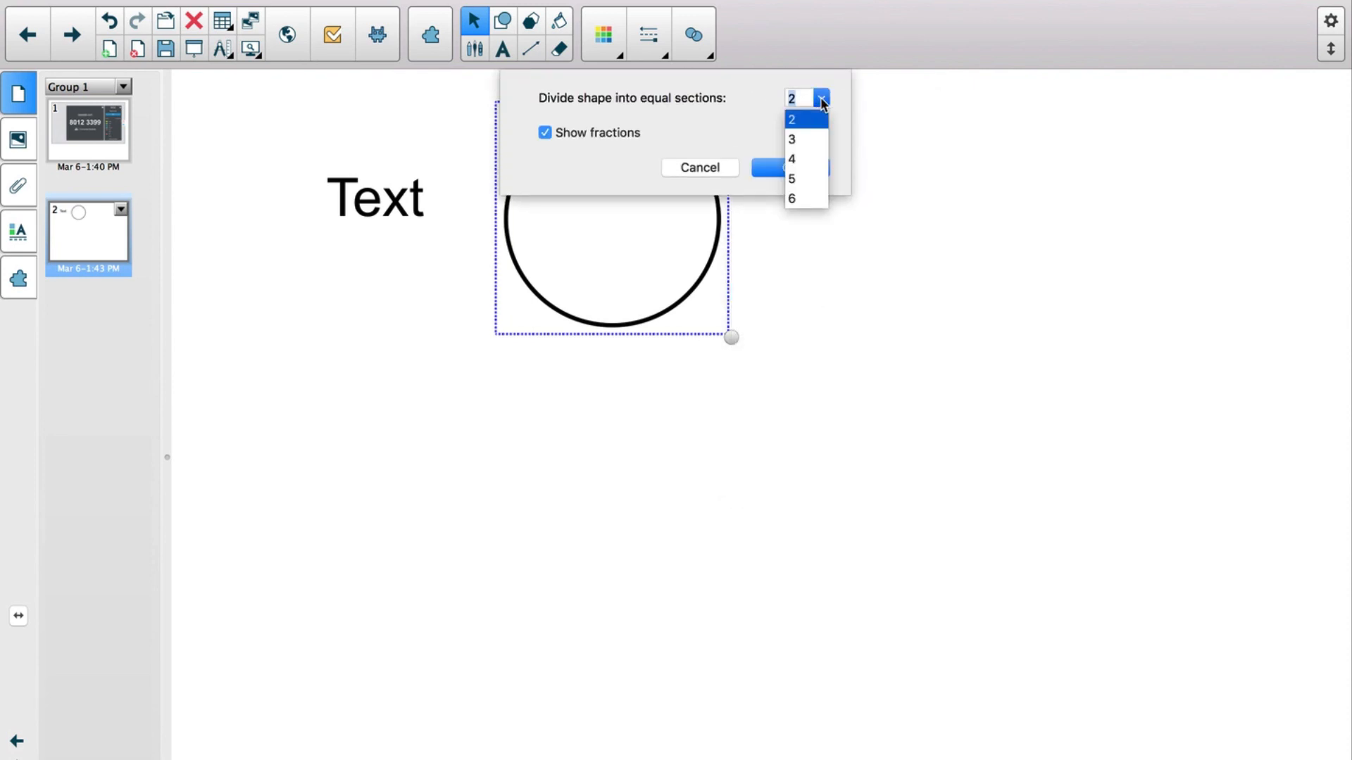
click(803, 158)
click(796, 166)
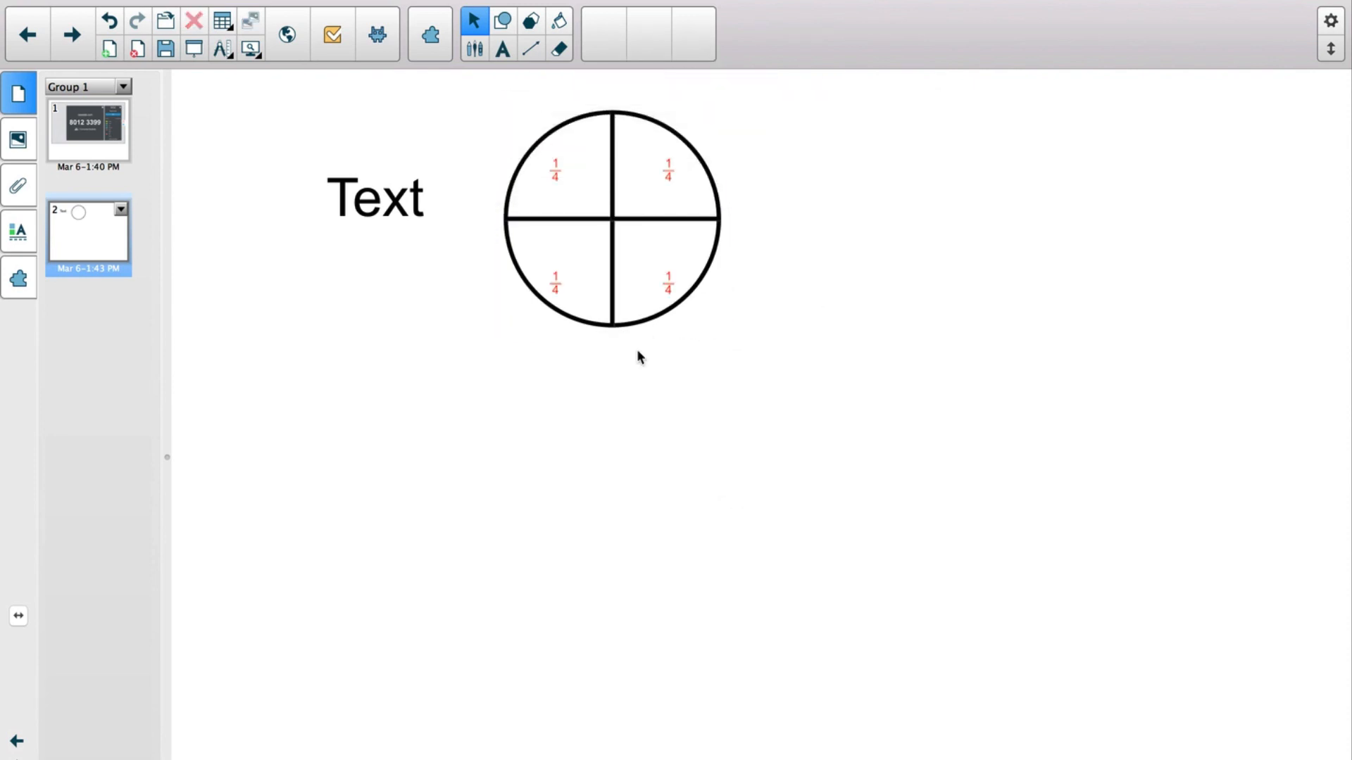
Pull the circle's lower-right, lower-left and upper-left quarter pieces apart from each other.
drag(659, 264, 717, 328)
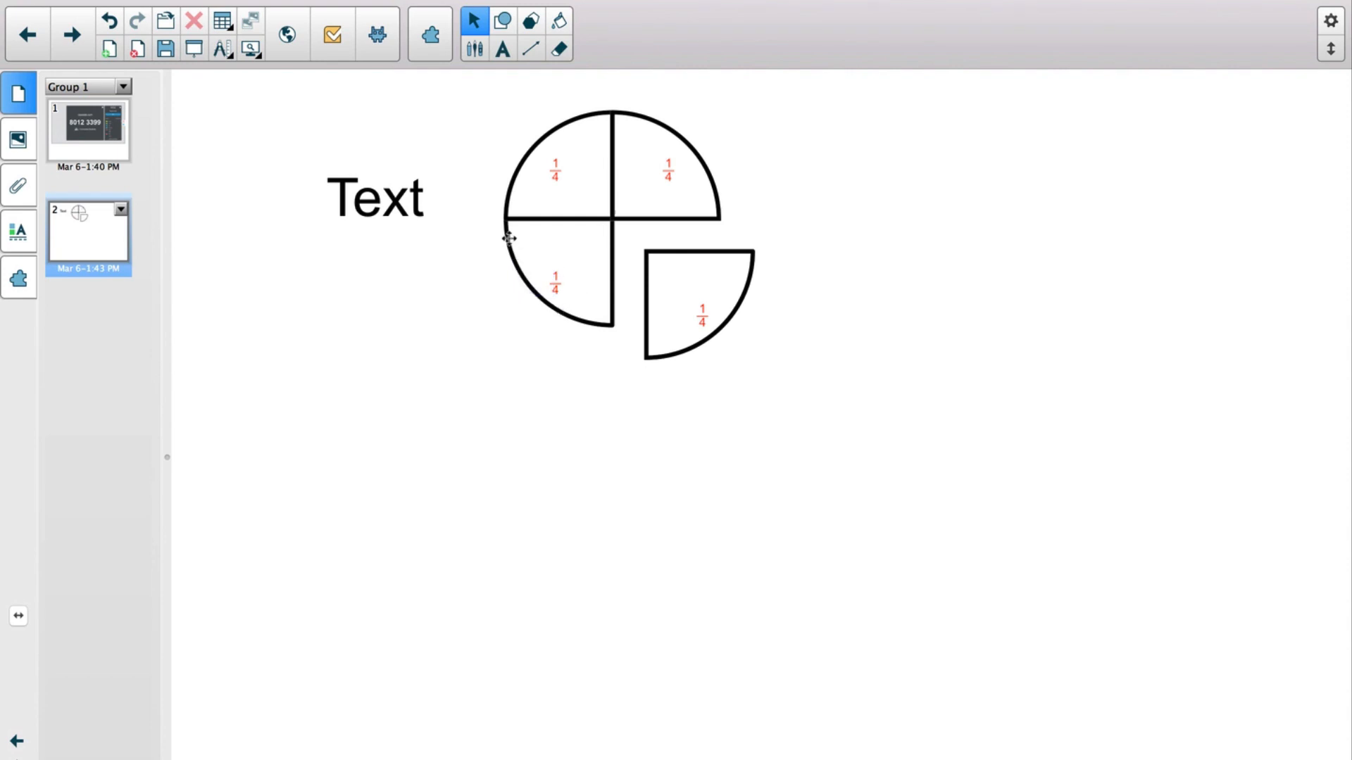
drag(508, 239, 495, 265)
drag(516, 177, 481, 157)
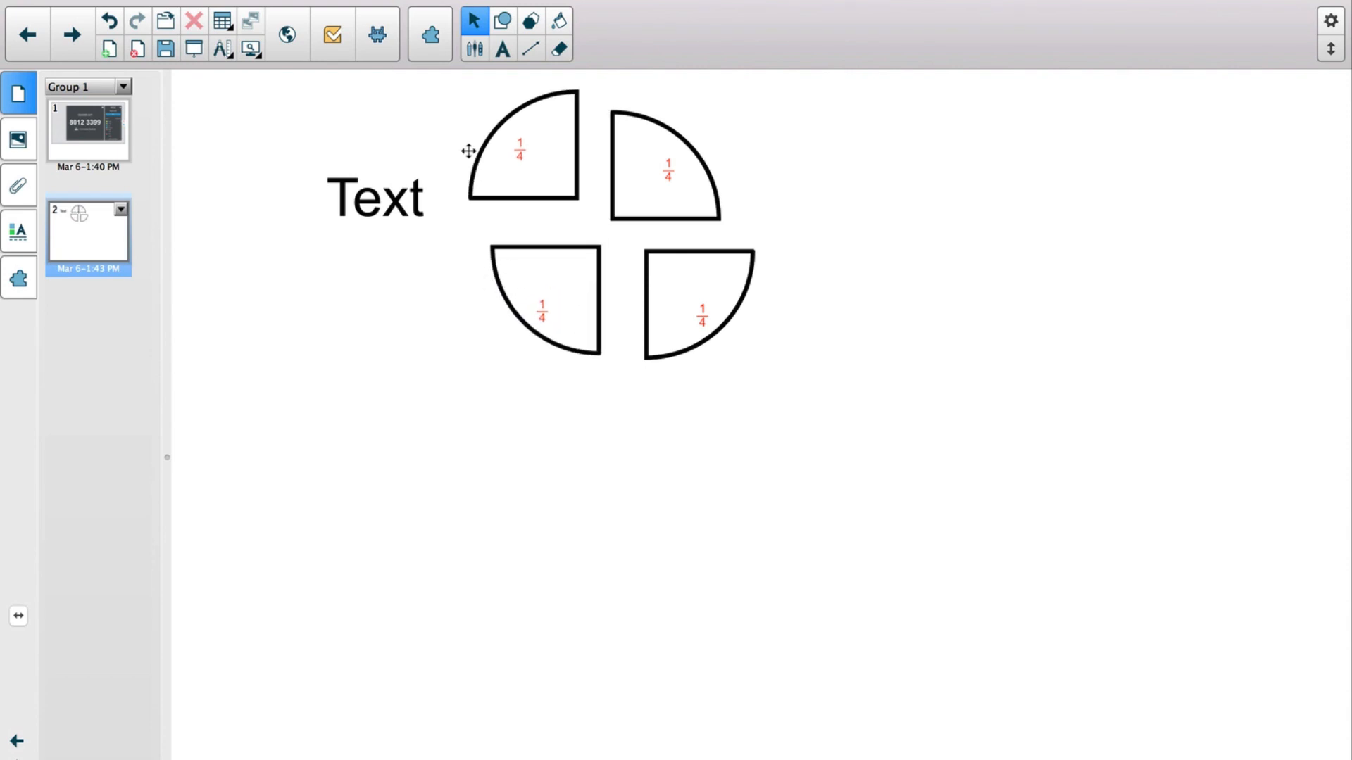
Draw a large circle beside the quarter pieces and a square below them with the Shapes tool.
click(503, 21)
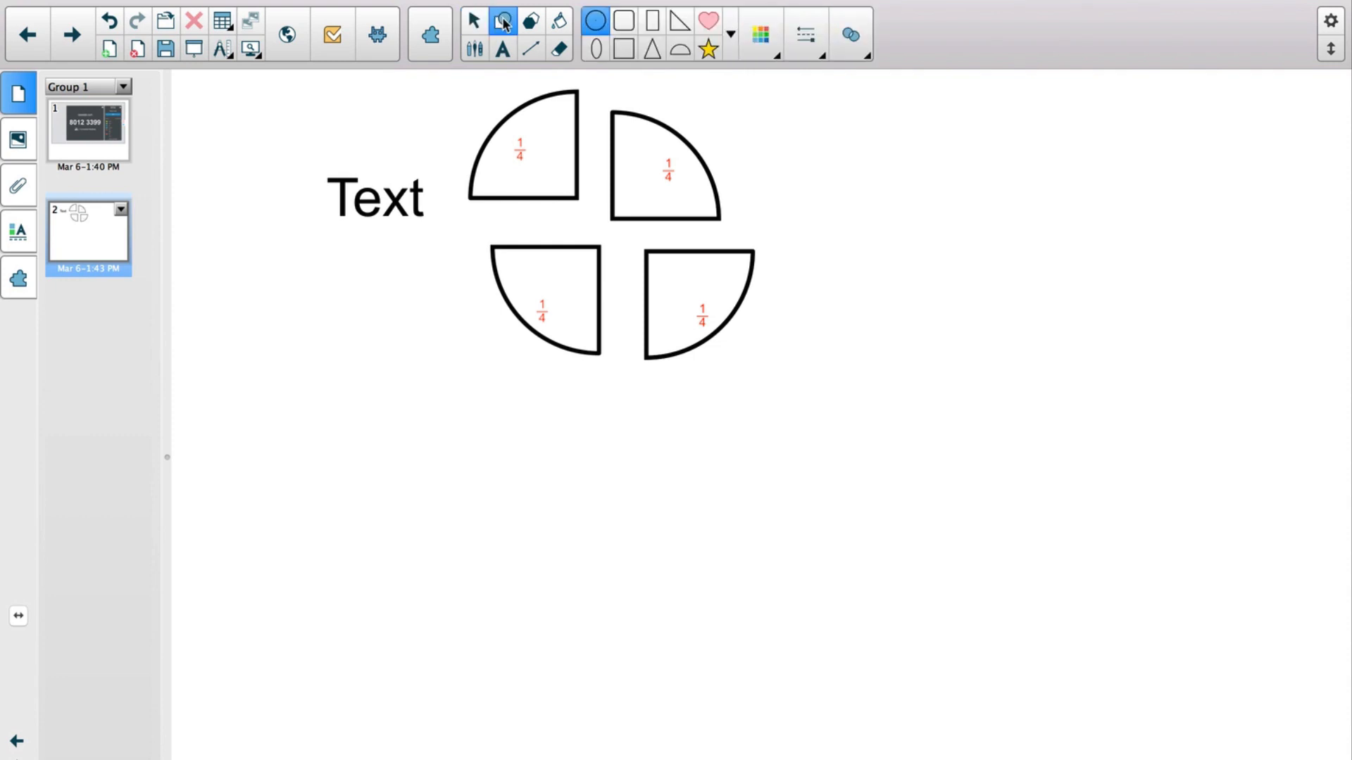
drag(878, 476, 900, 402)
click(623, 49)
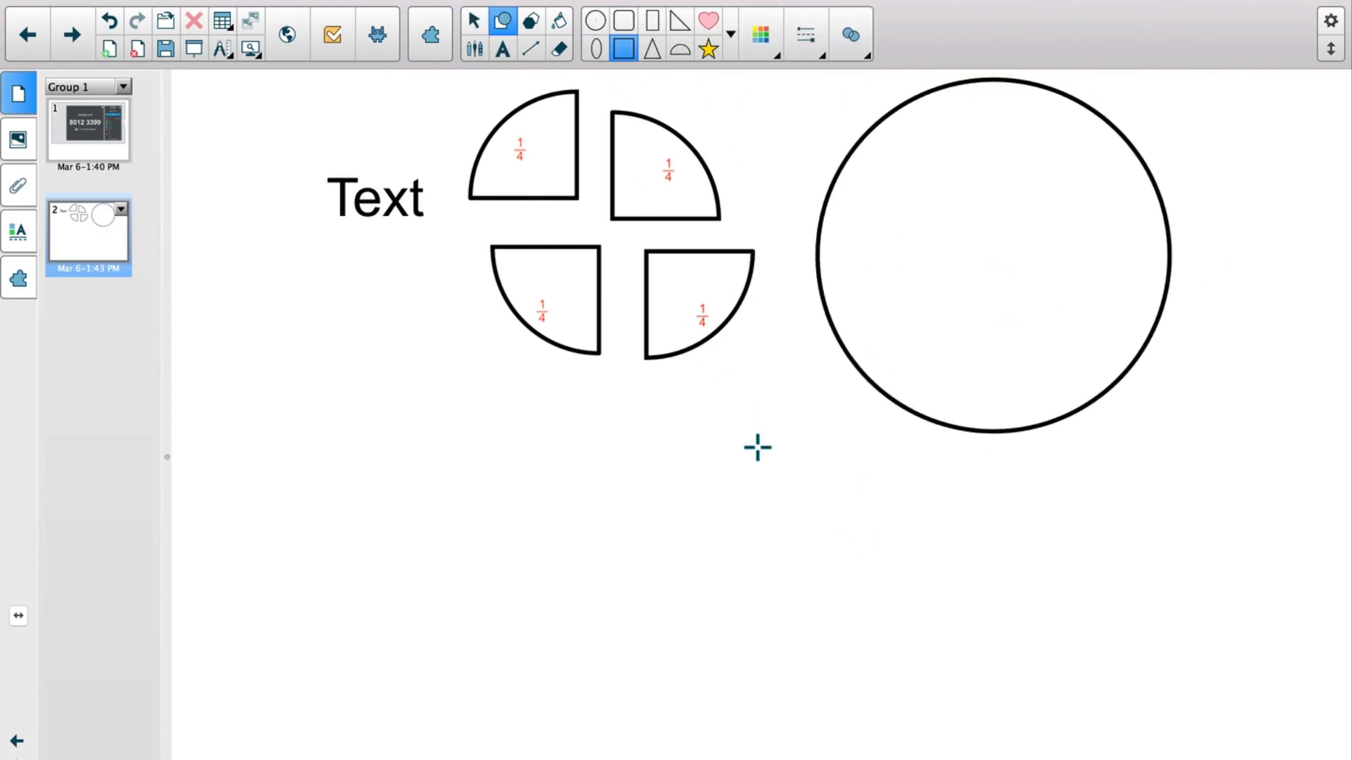
drag(758, 446, 536, 668)
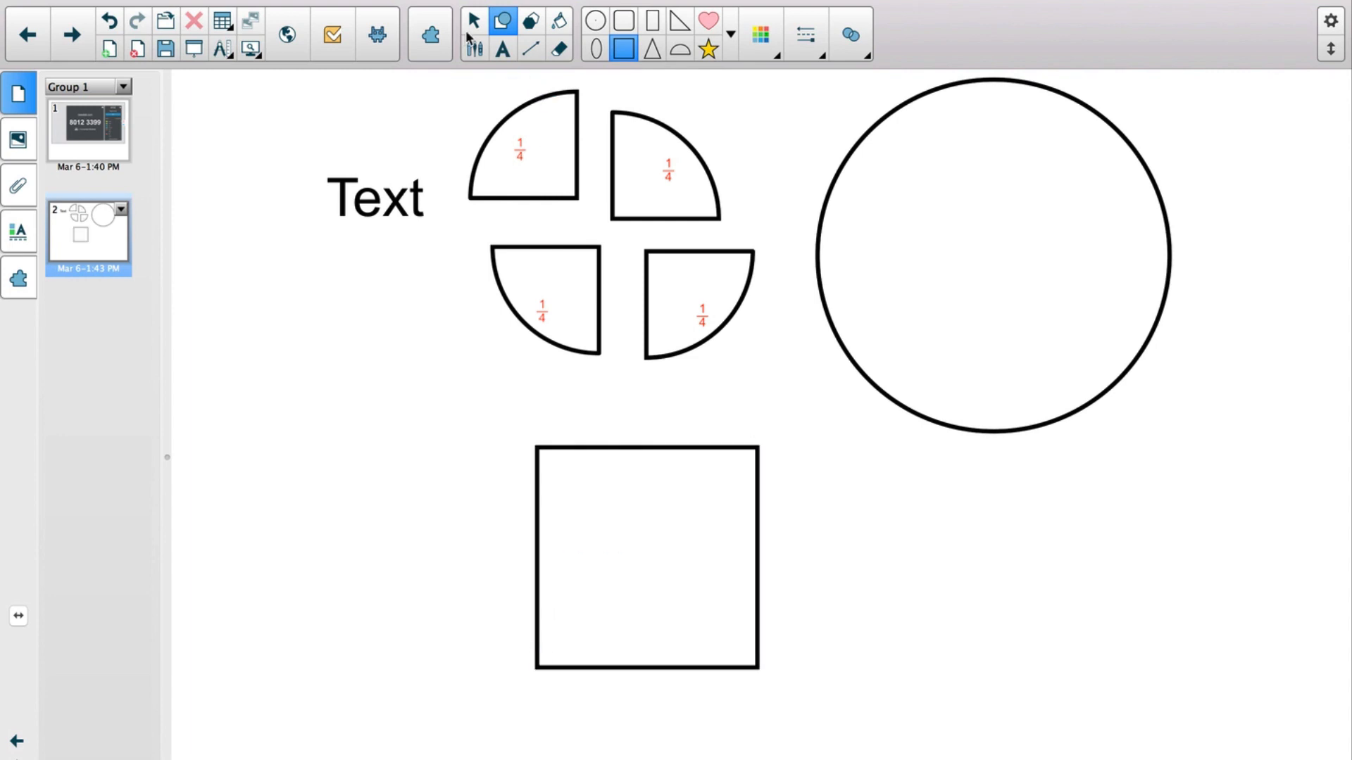
Show the square's vertices and pull its upper-right vertex slightly outward.
click(474, 22)
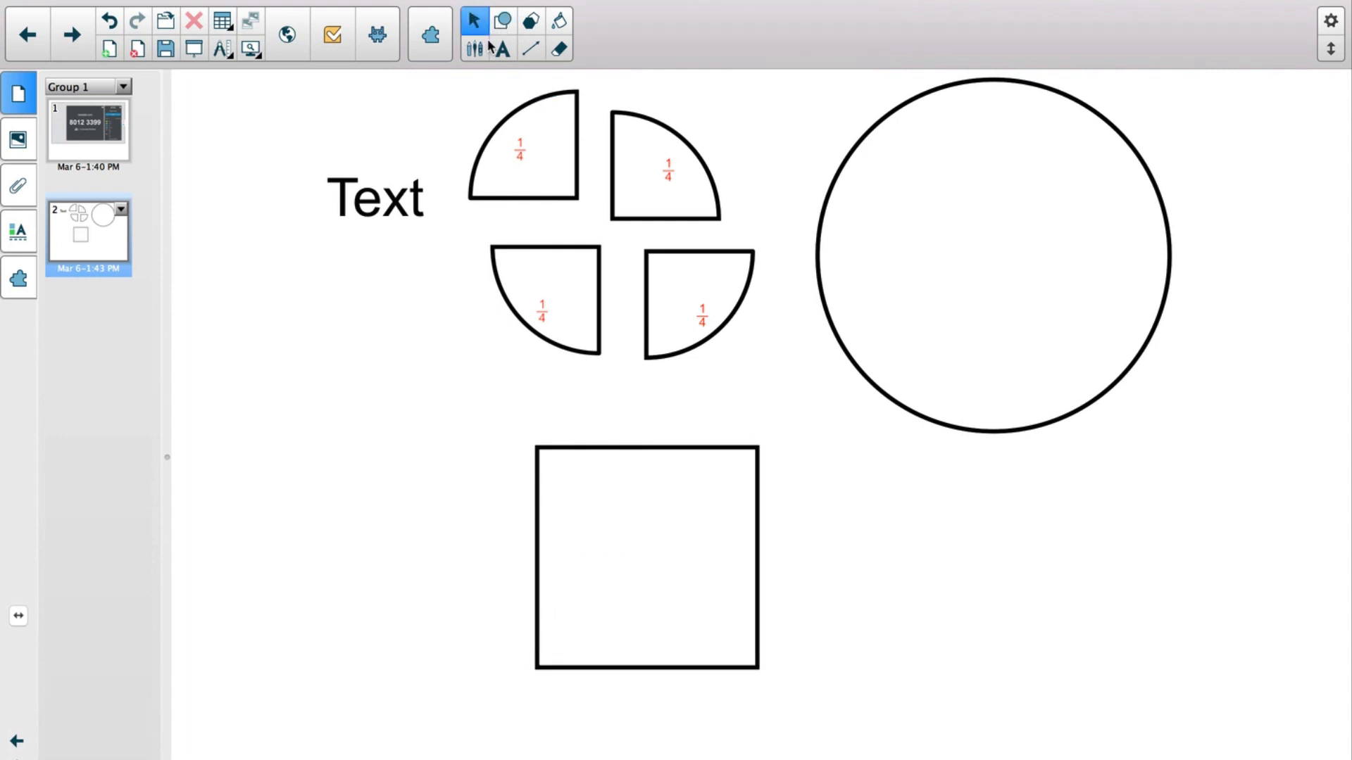
click(508, 21)
click(477, 23)
click(738, 448)
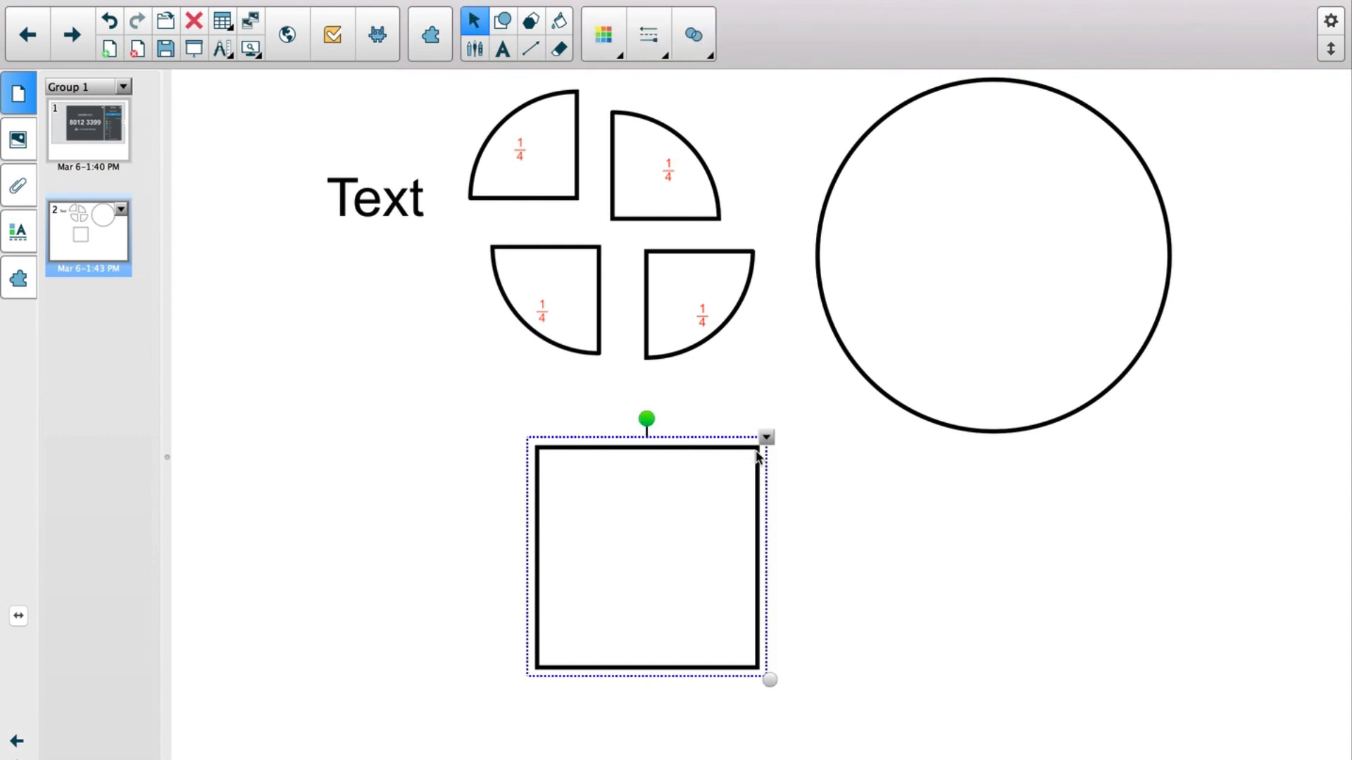
click(766, 439)
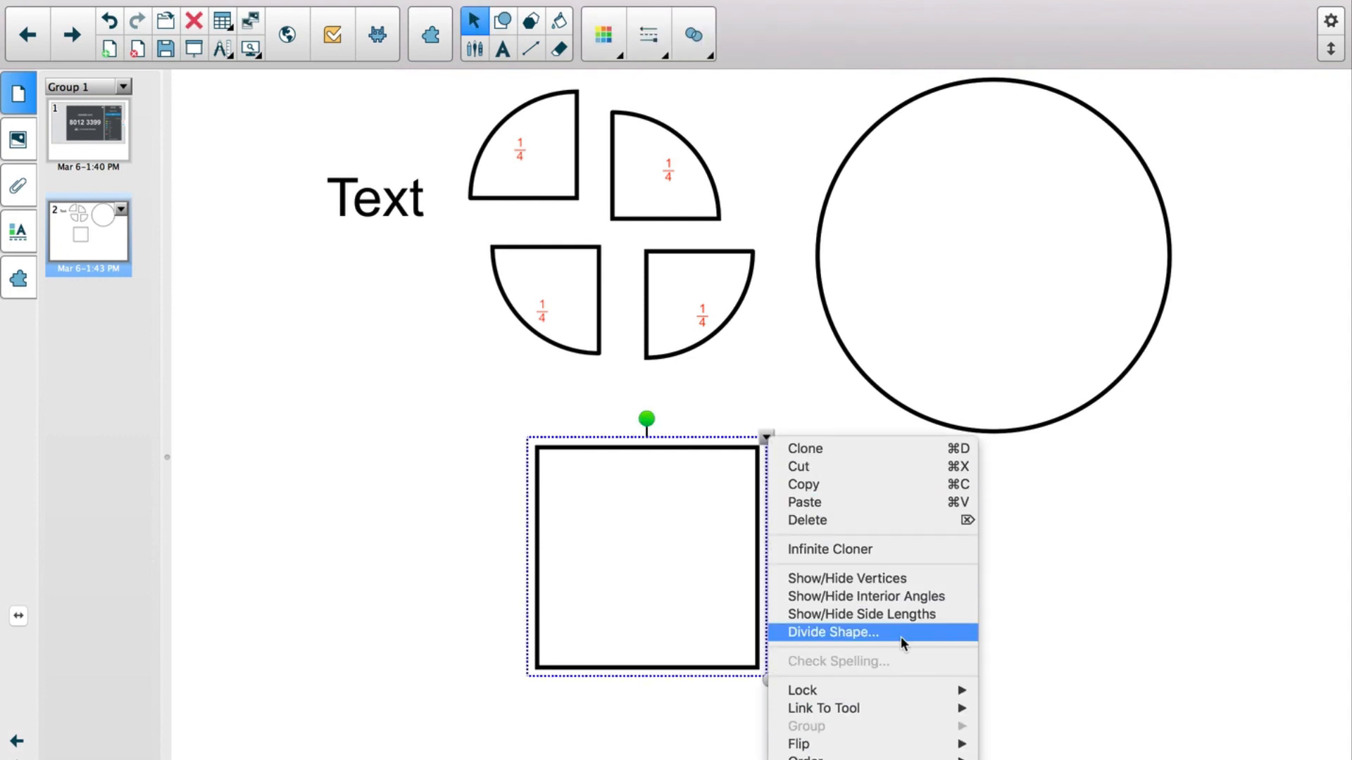
click(878, 584)
drag(758, 448, 766, 439)
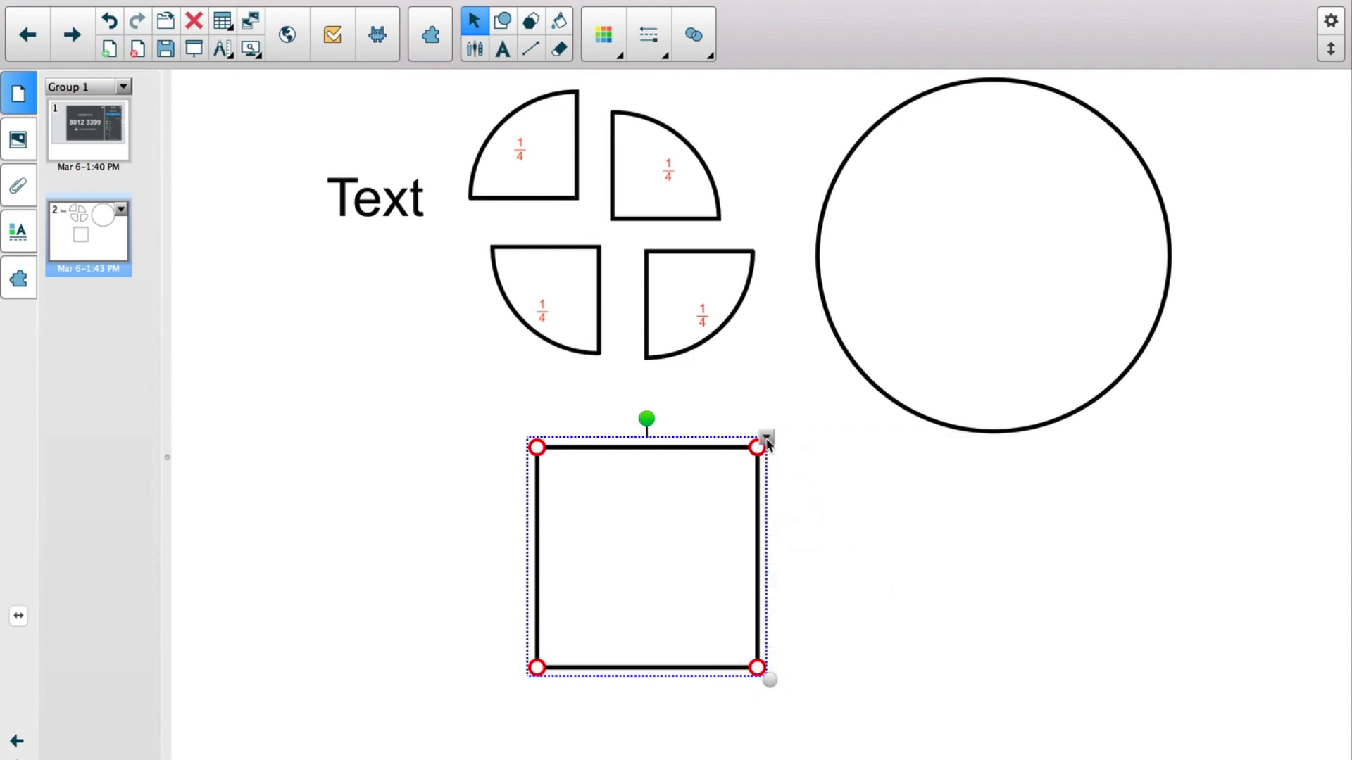
Show the quadrilateral's interior angles and nudge its upper-right vertex further outward.
click(773, 430)
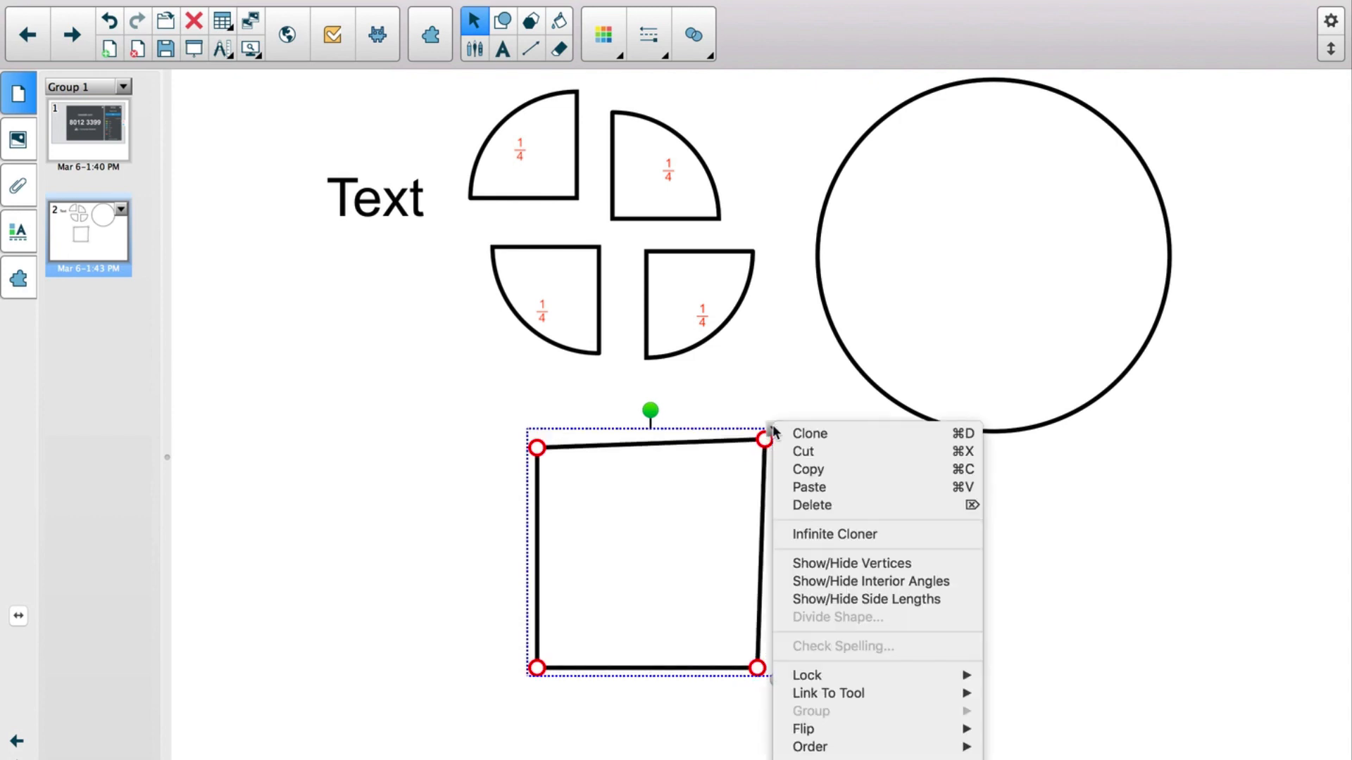
click(885, 583)
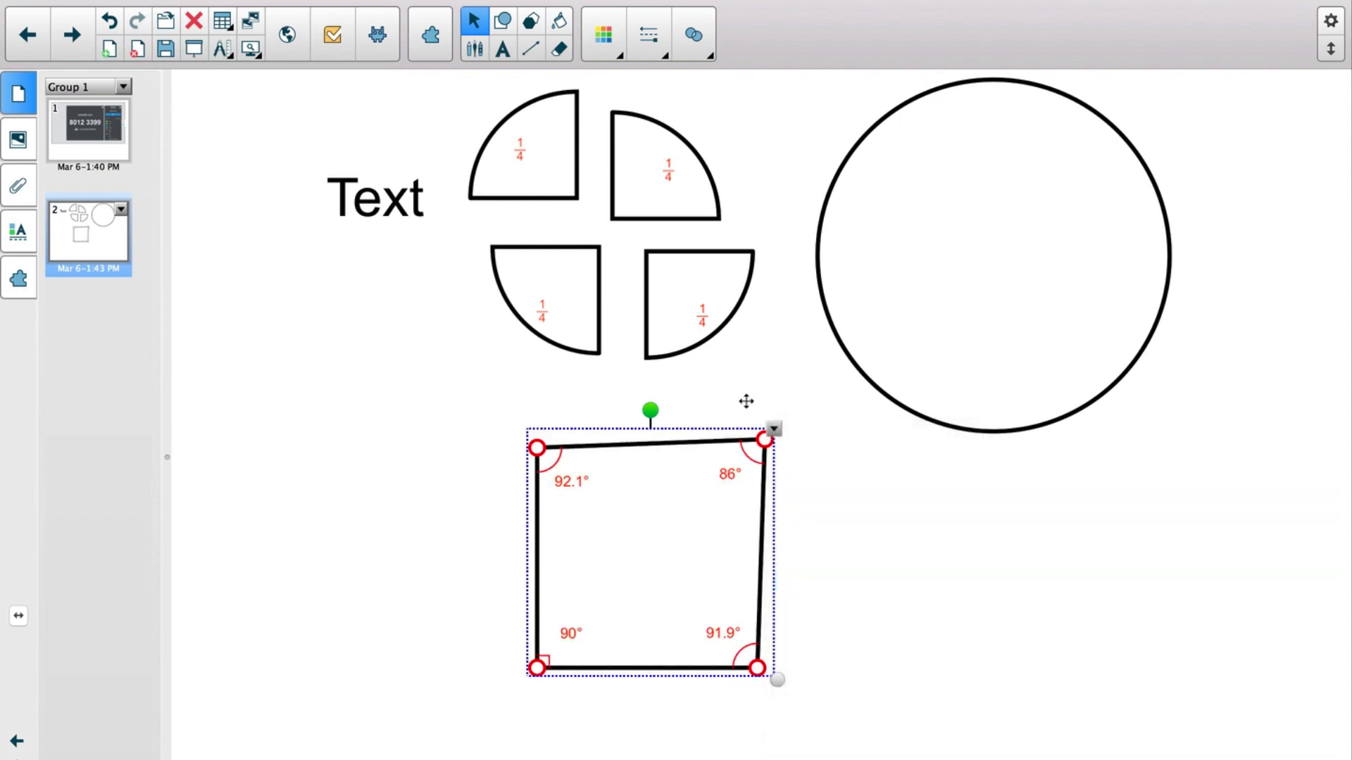
drag(767, 438, 771, 429)
Show the quadrilateral's side lengths, stretch its upper-right vertex far outward below the large circle, and dismiss the battery notification.
click(779, 420)
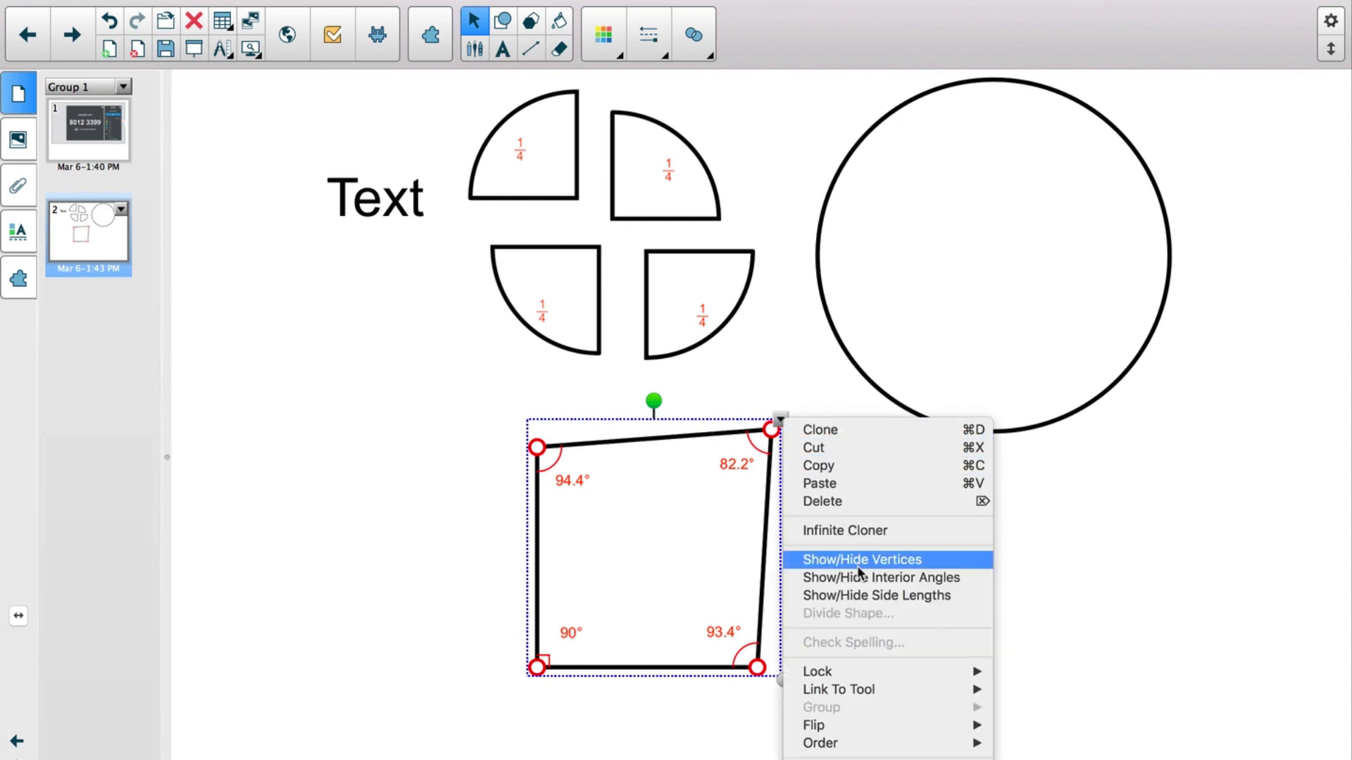
click(859, 595)
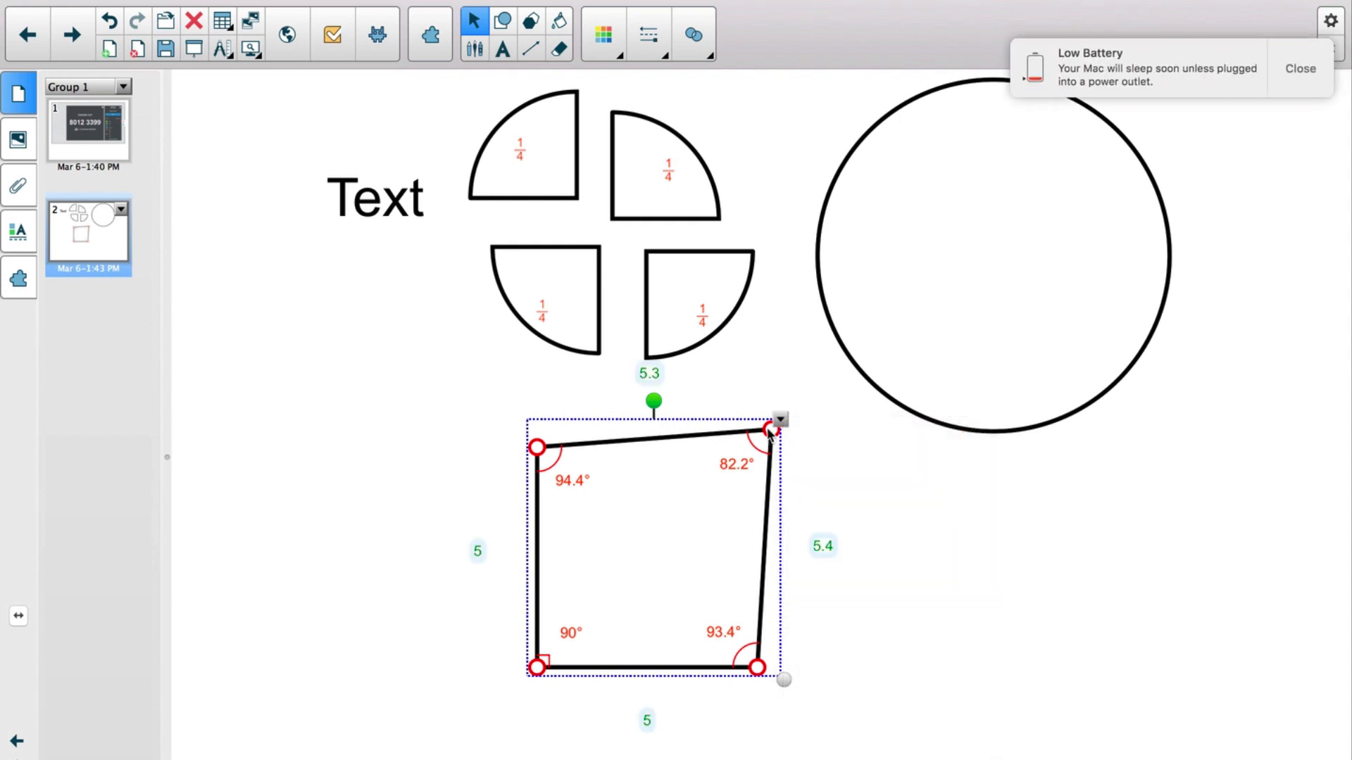
drag(770, 433, 958, 502)
click(1301, 68)
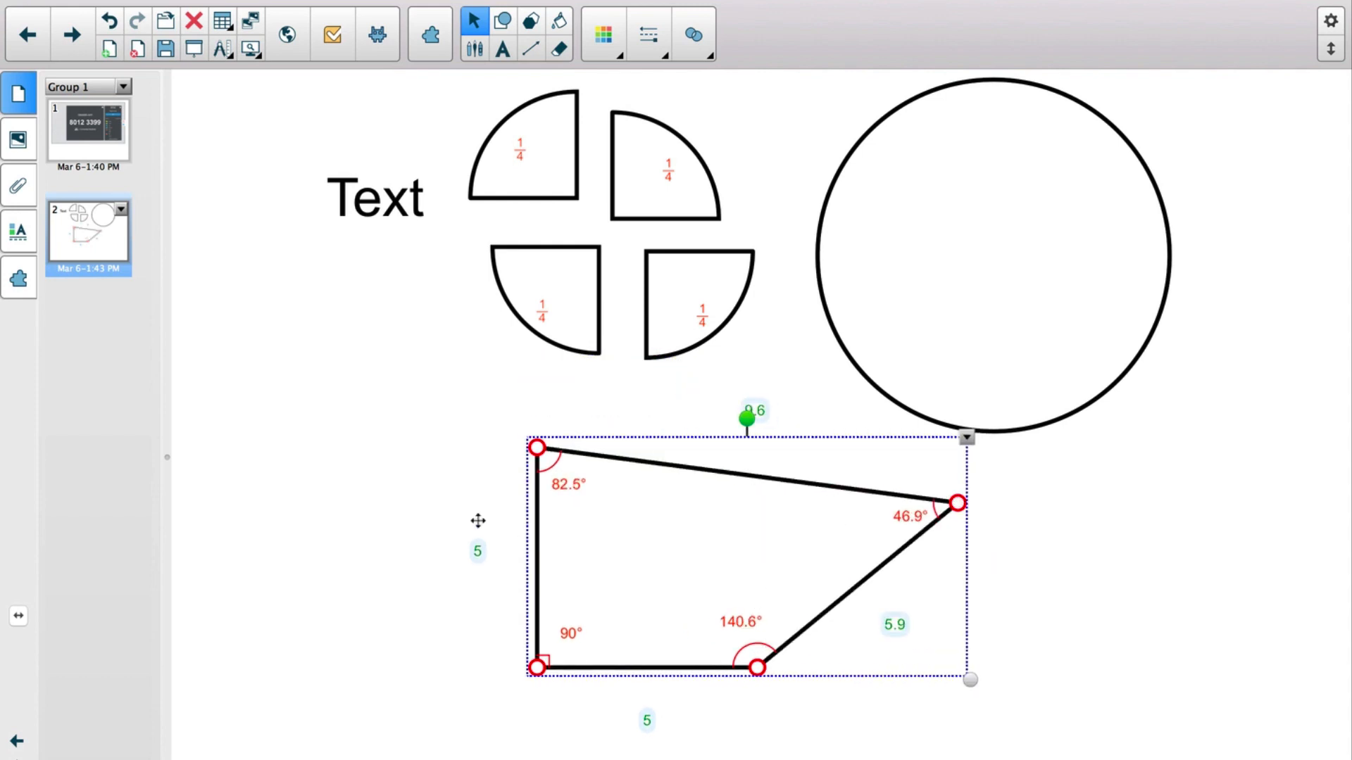
Reshape the quadrilateral by moving its lower-right vertex outward and then back slightly above the lower-left vertex.
click(476, 21)
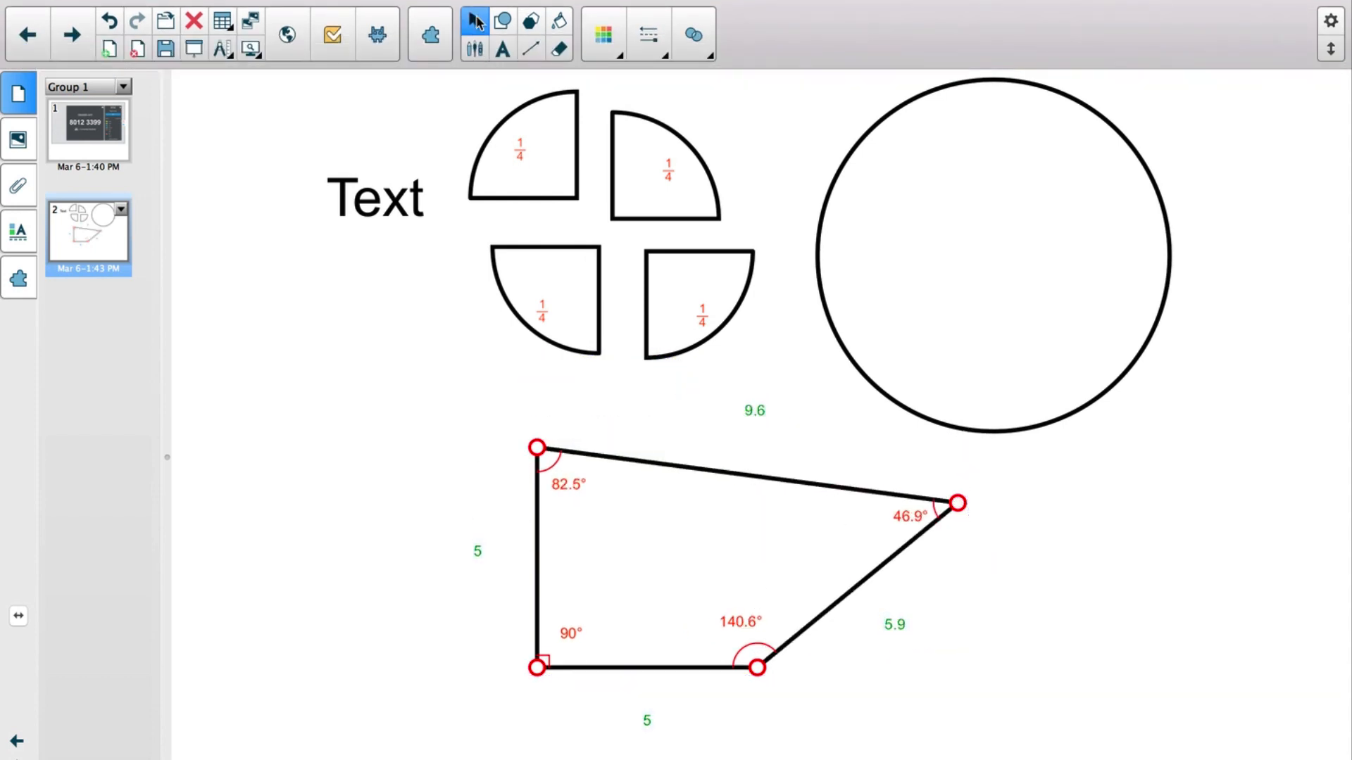
drag(757, 668, 838, 712)
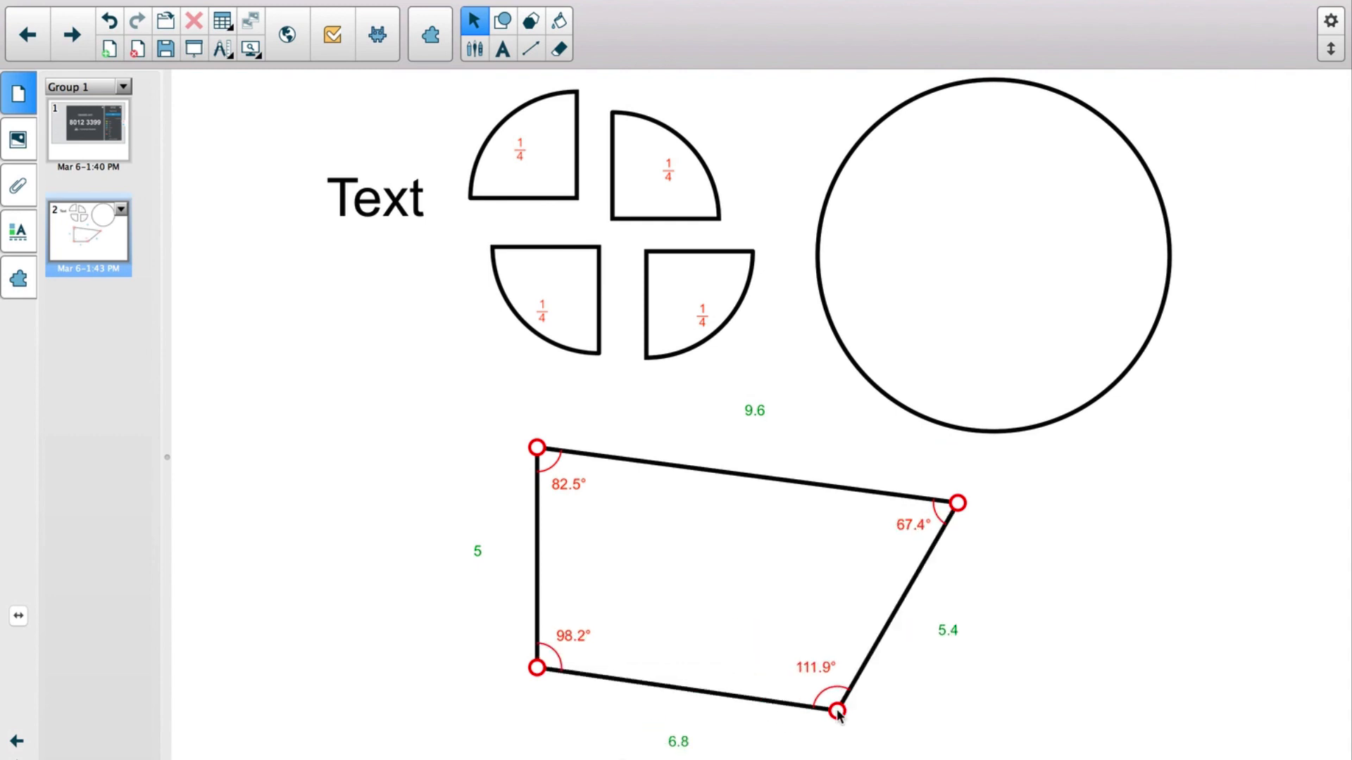
drag(788, 661, 783, 646)
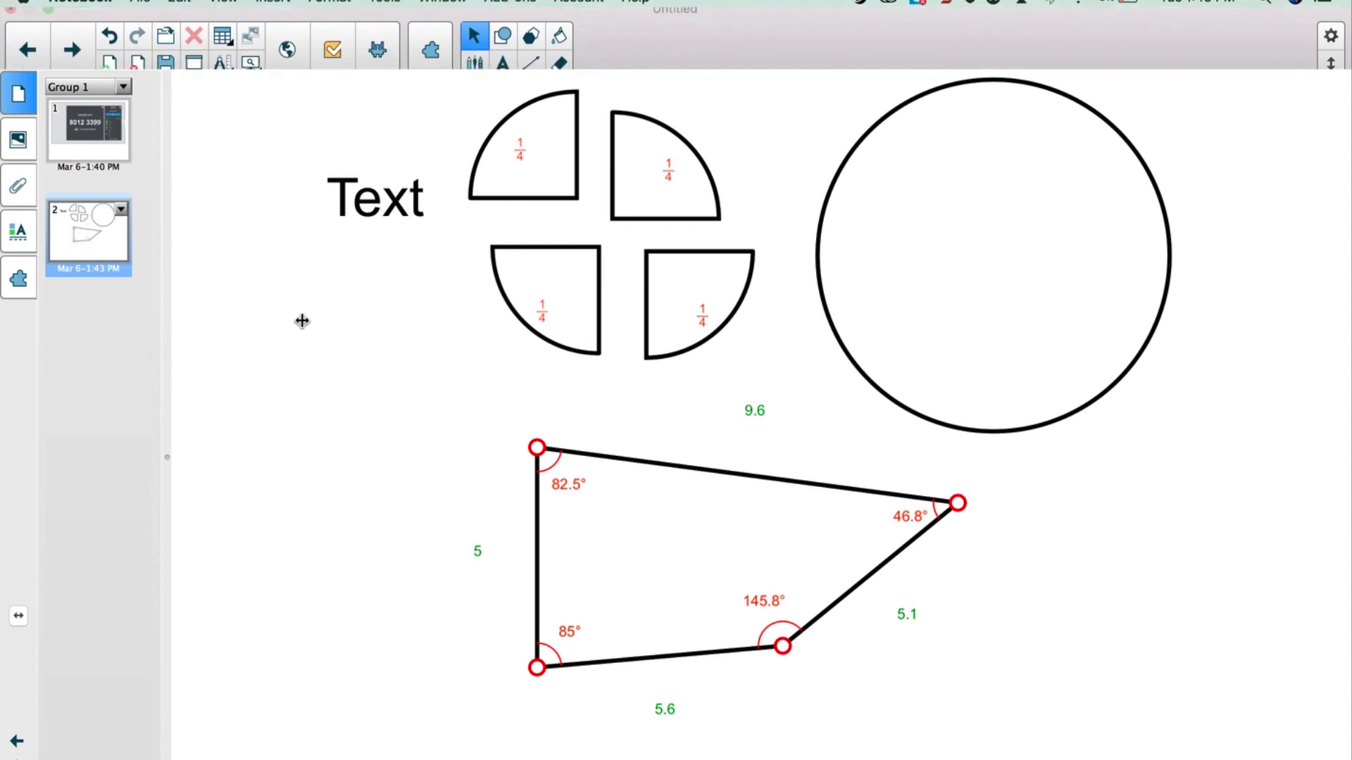
Open the SMART Exchange website from the Gallery and view it full screen in Chrome.
click(21, 139)
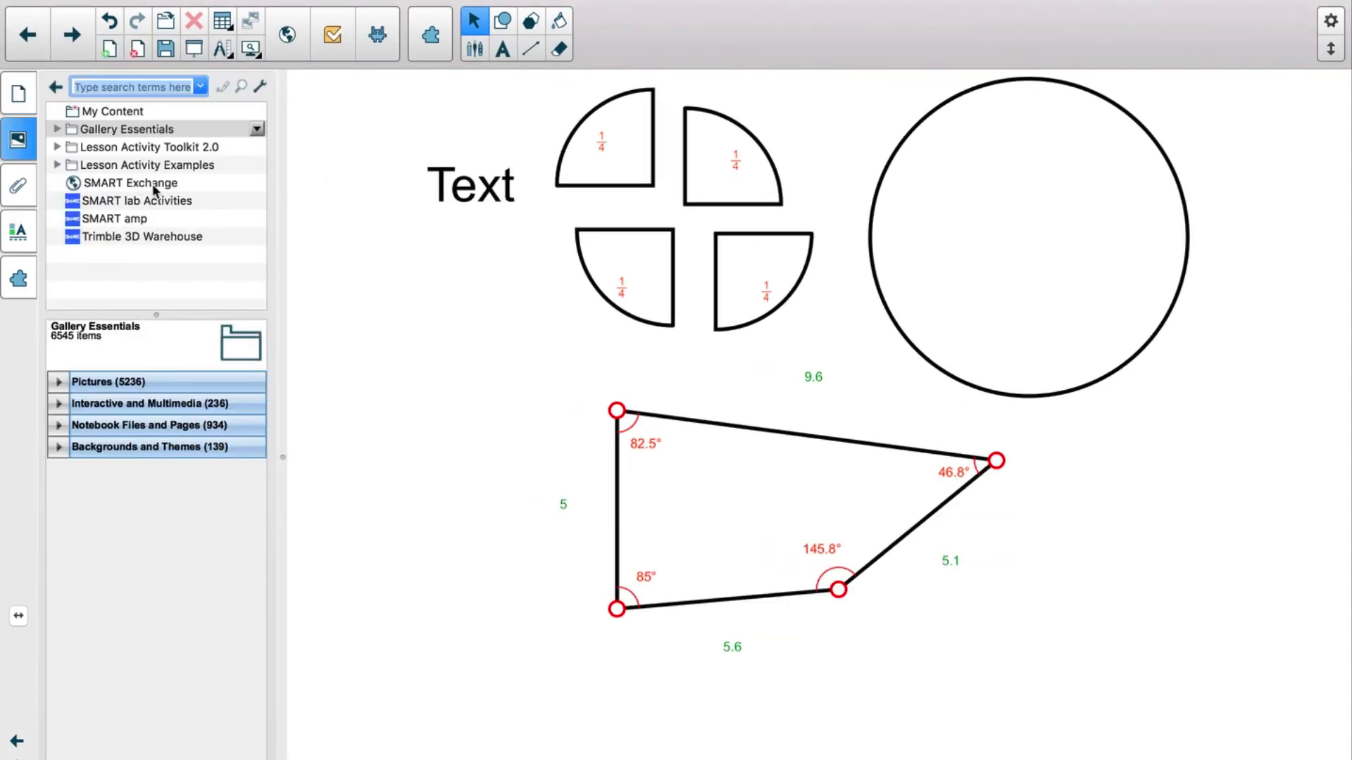
click(154, 184)
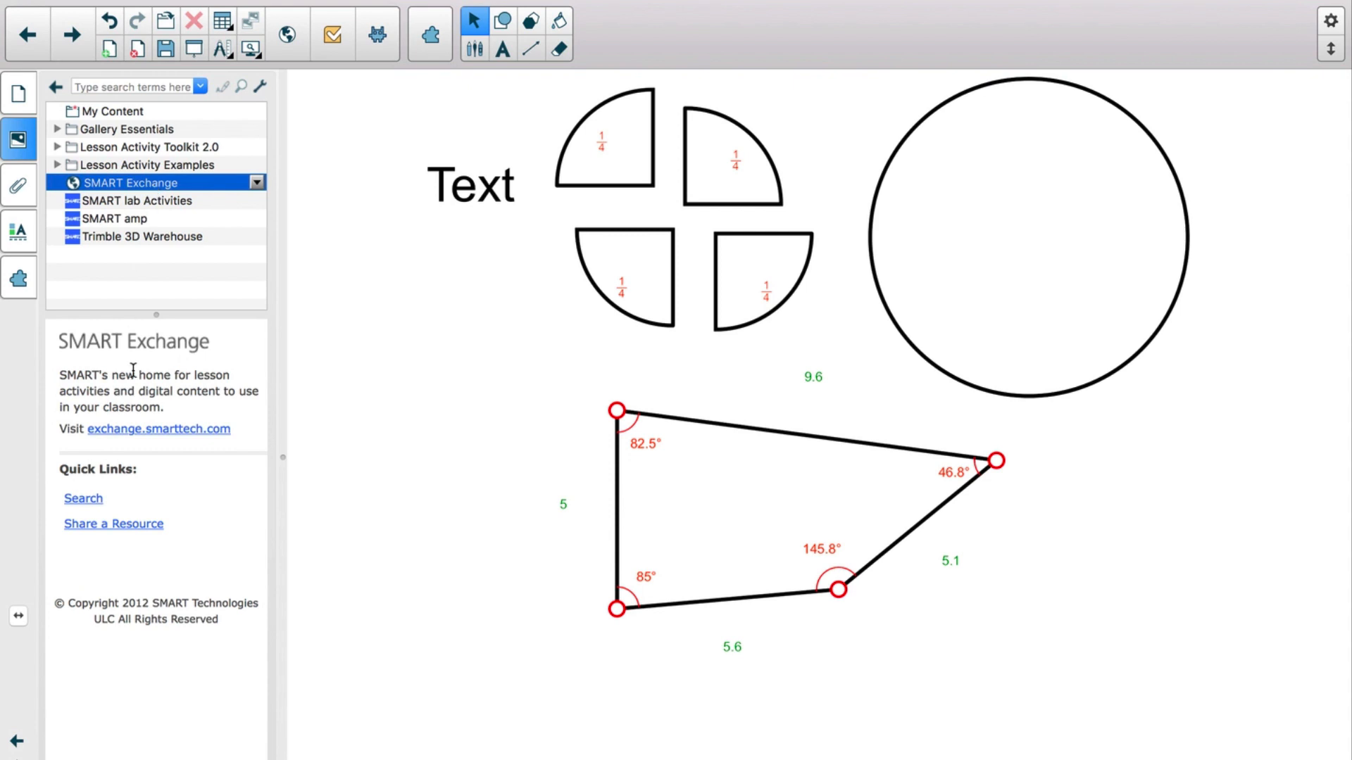
click(166, 429)
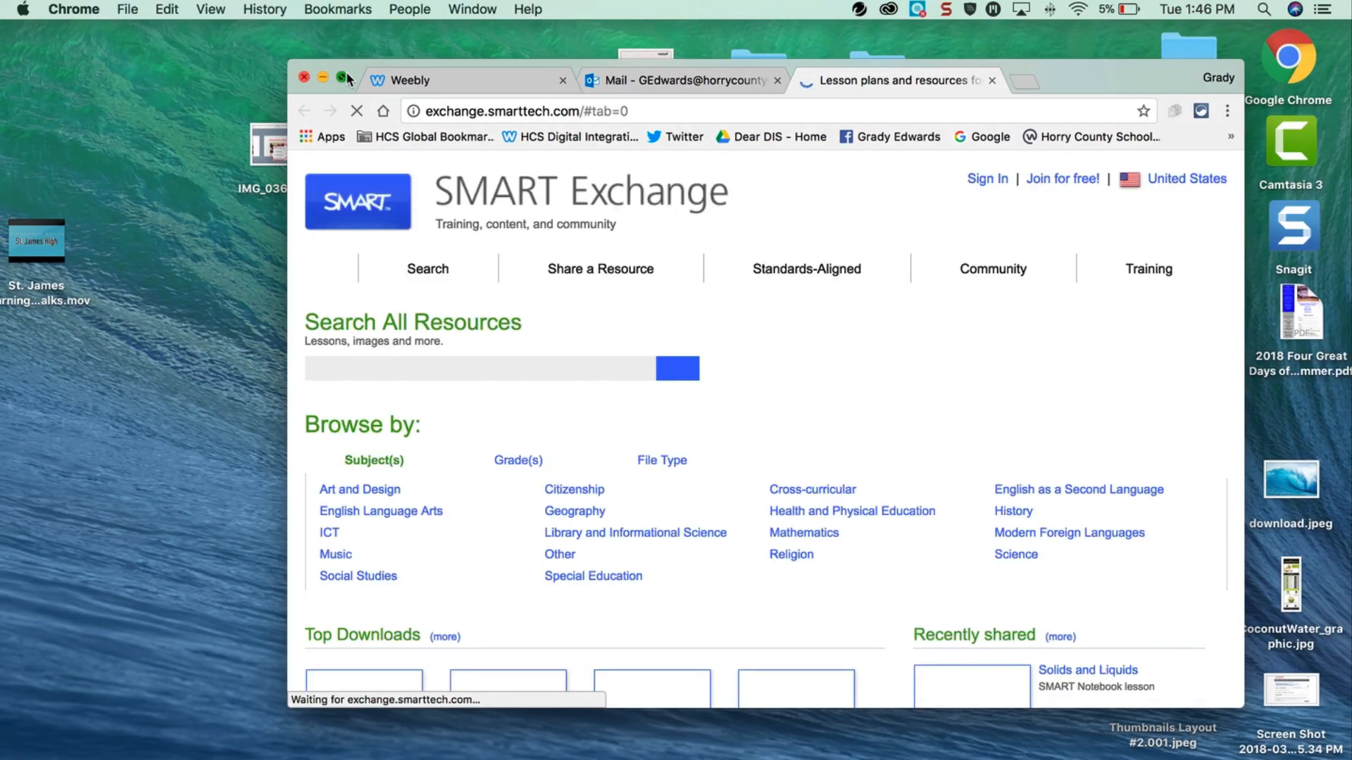
click(342, 75)
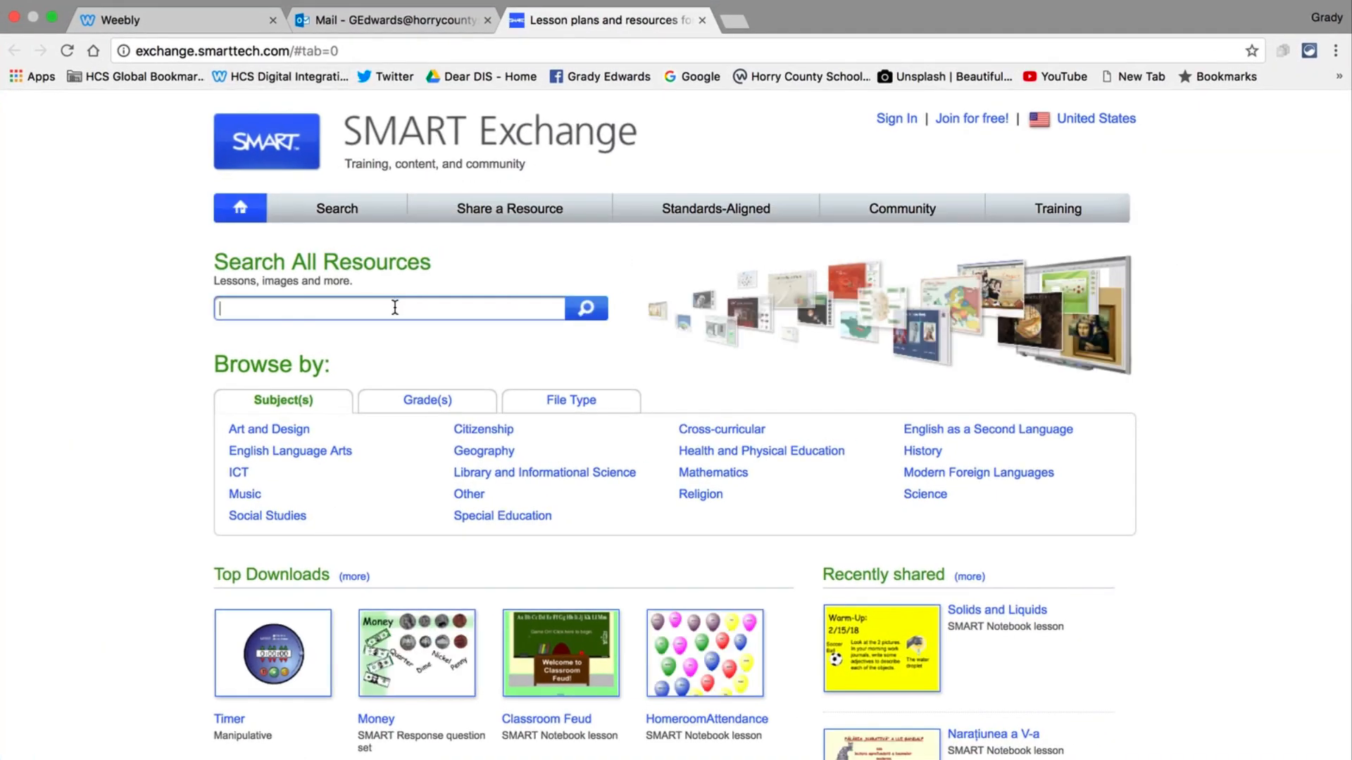
Search all SMART Exchange resources for "3d animal cell".
text(3d animal)
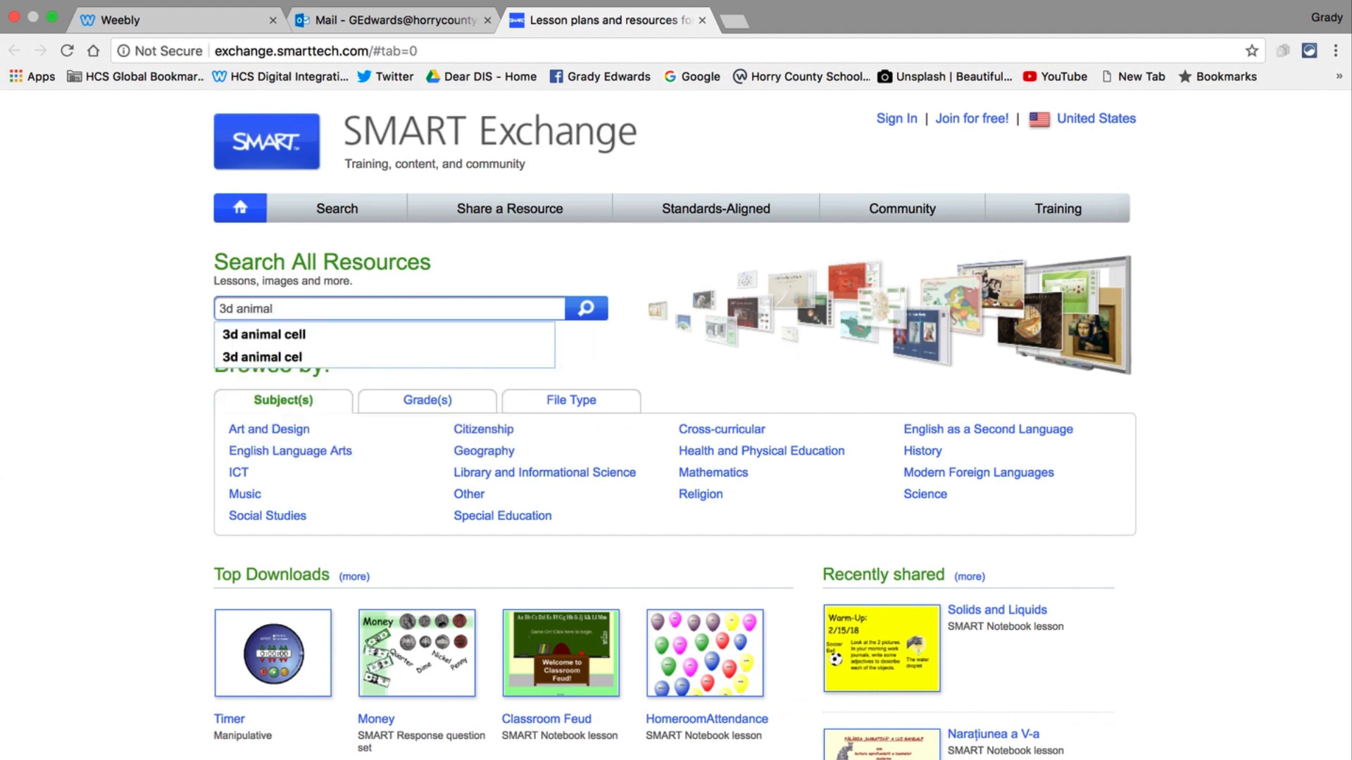
key(Down)
key(Return)
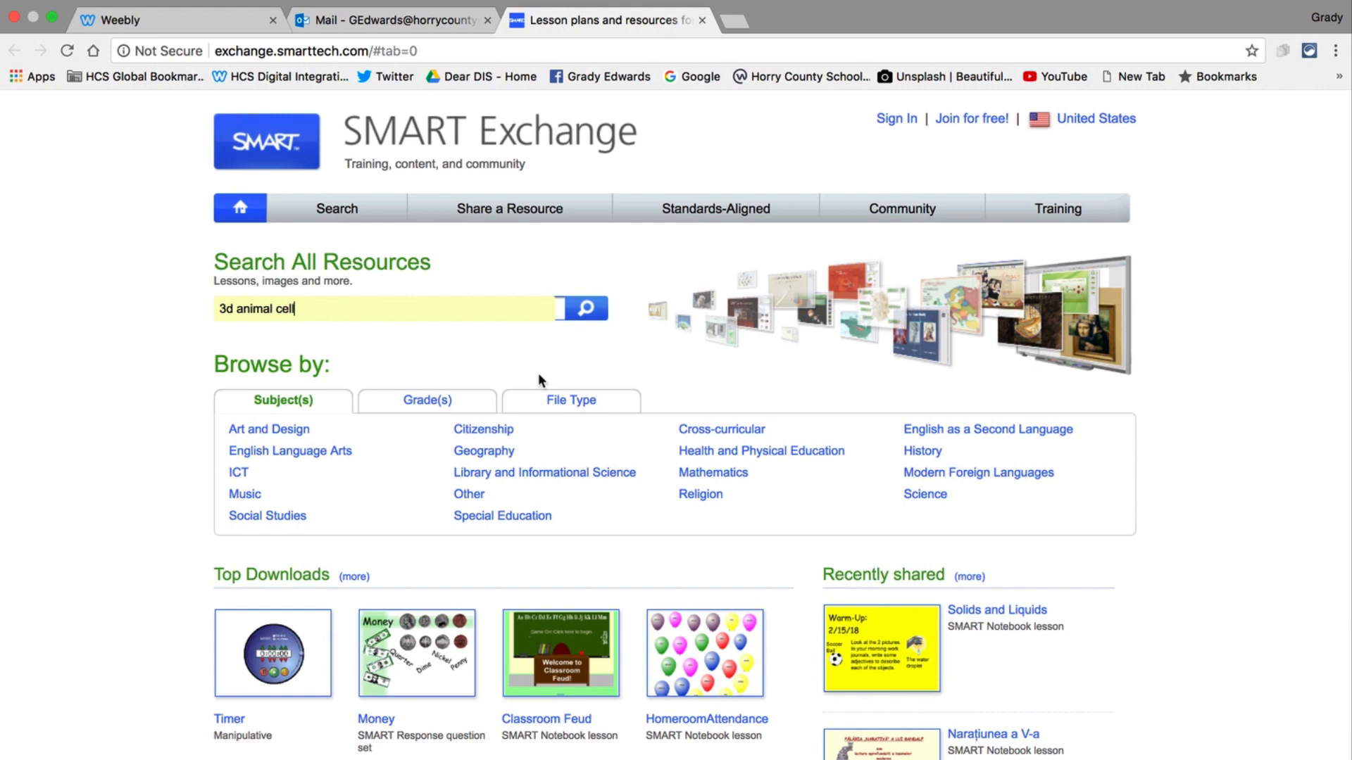
click(584, 308)
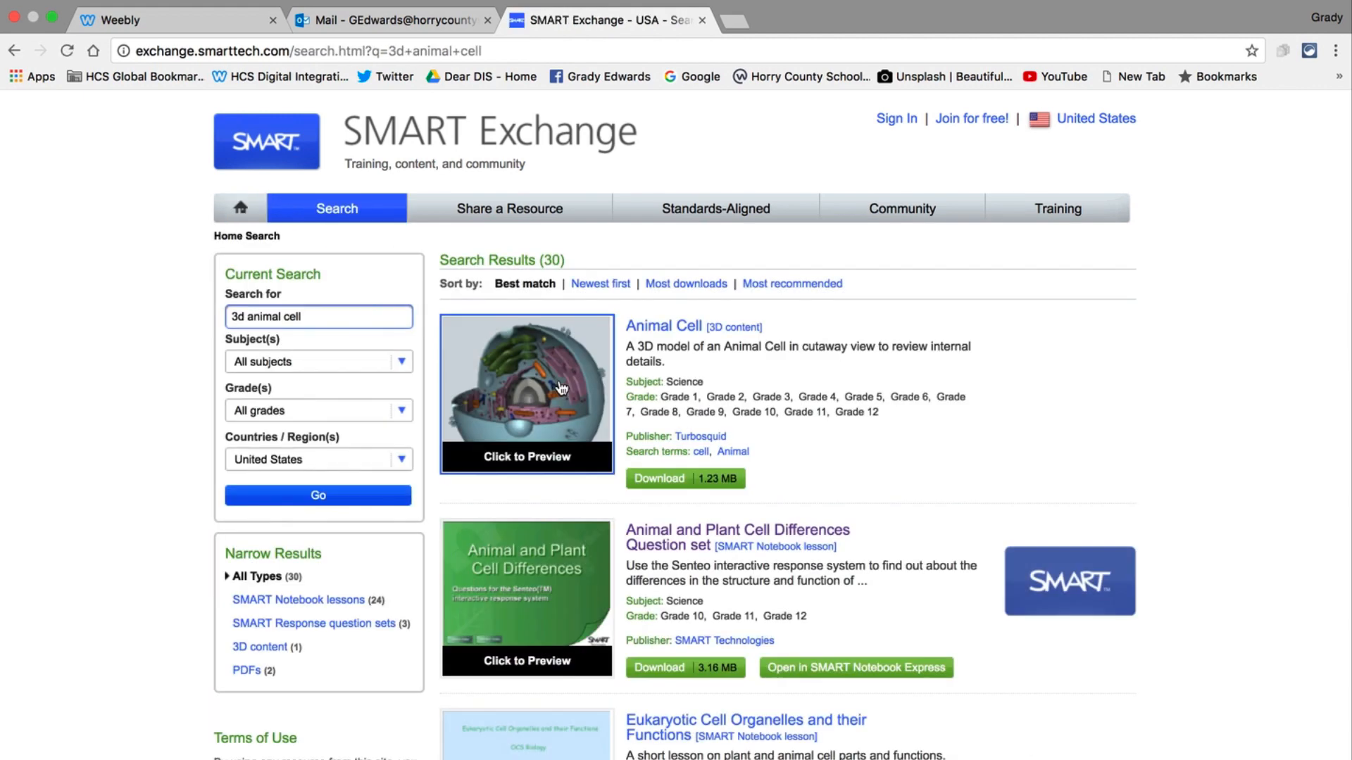
Download the Animal Cell 3D content into the notebook page and shift the model toward the large circle.
click(641, 480)
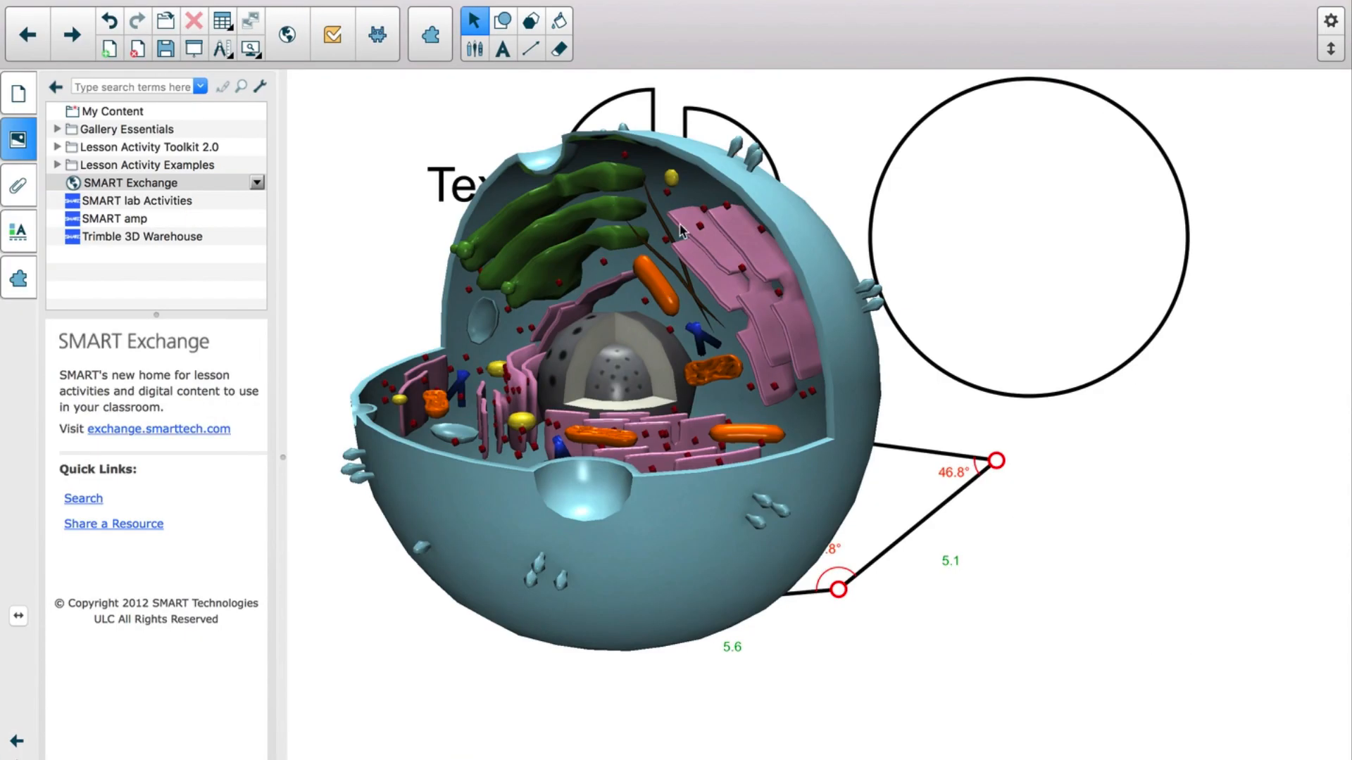
drag(680, 231, 815, 247)
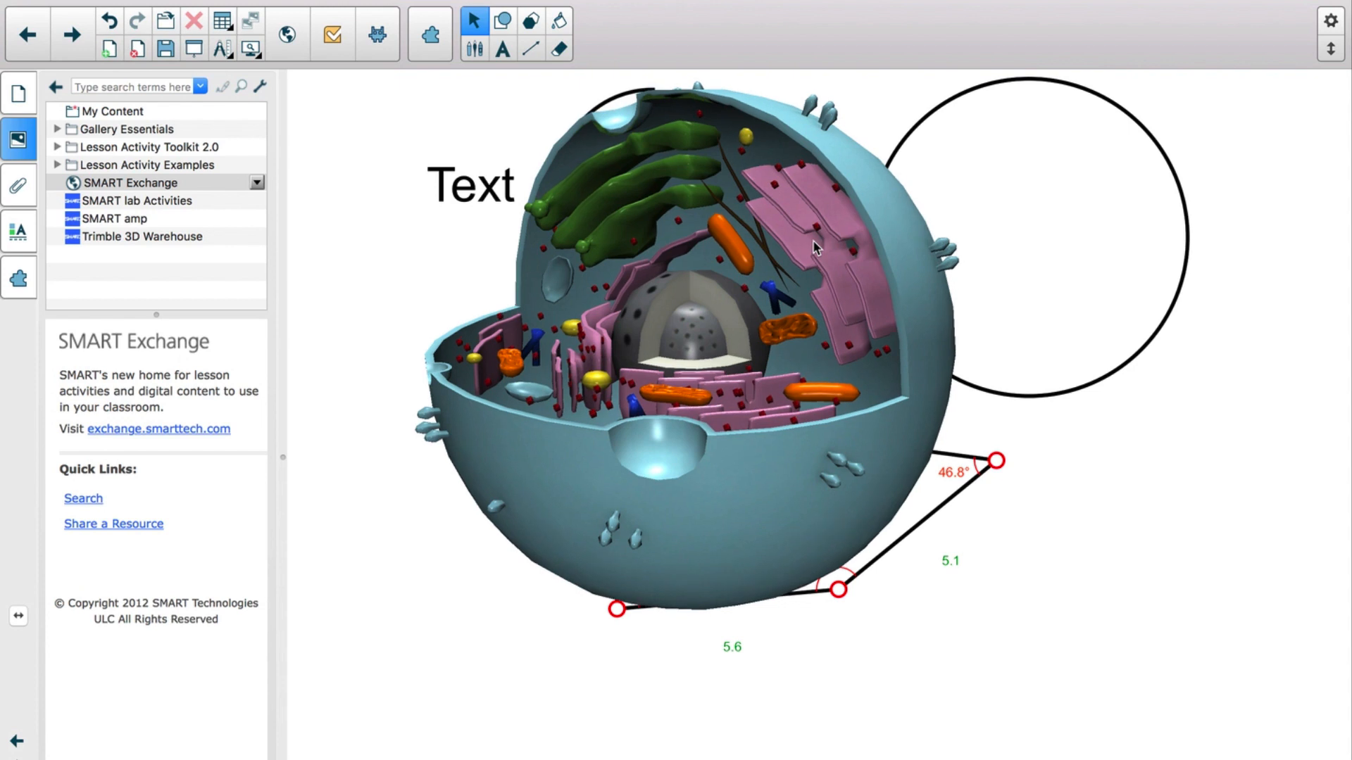
Copy the 3D animal cell onto a new blank page and move it to the middle of that page.
click(738, 152)
click(961, 85)
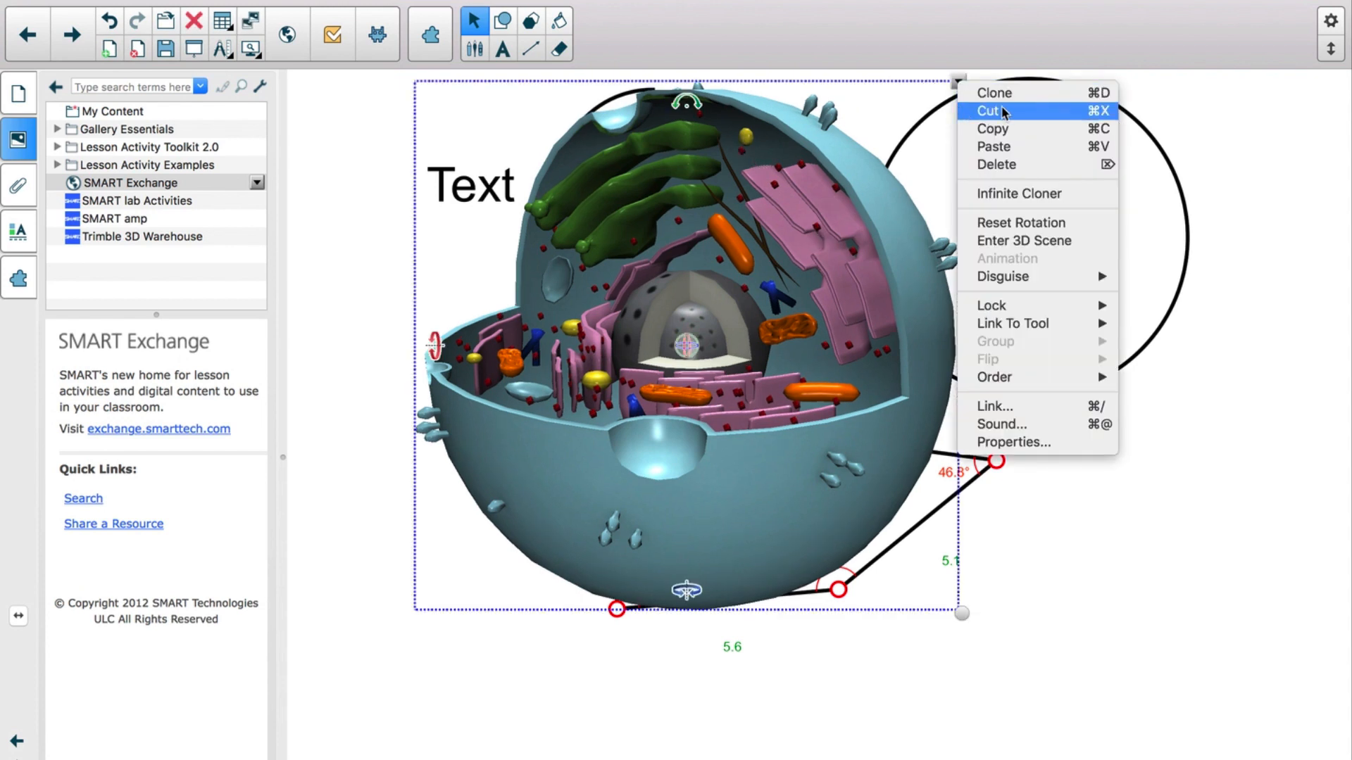
click(1008, 130)
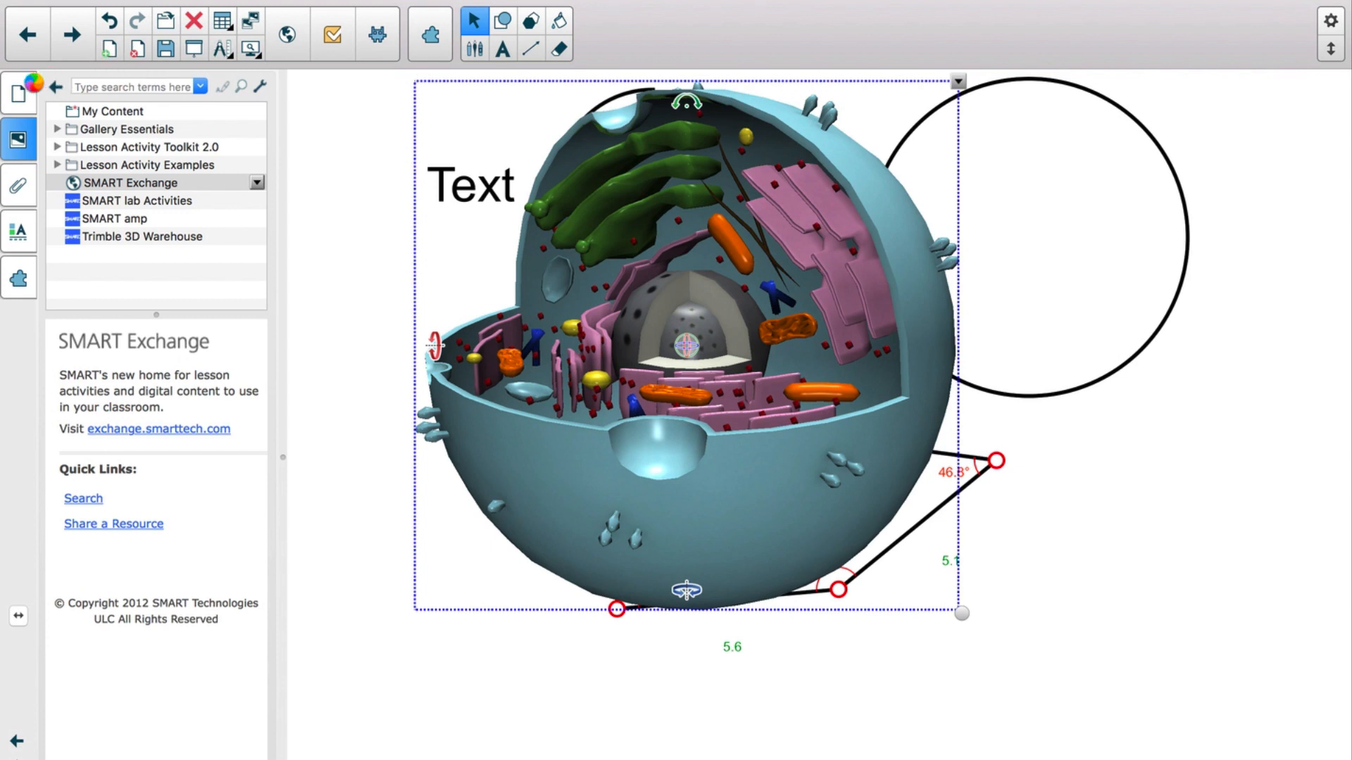
click(98, 51)
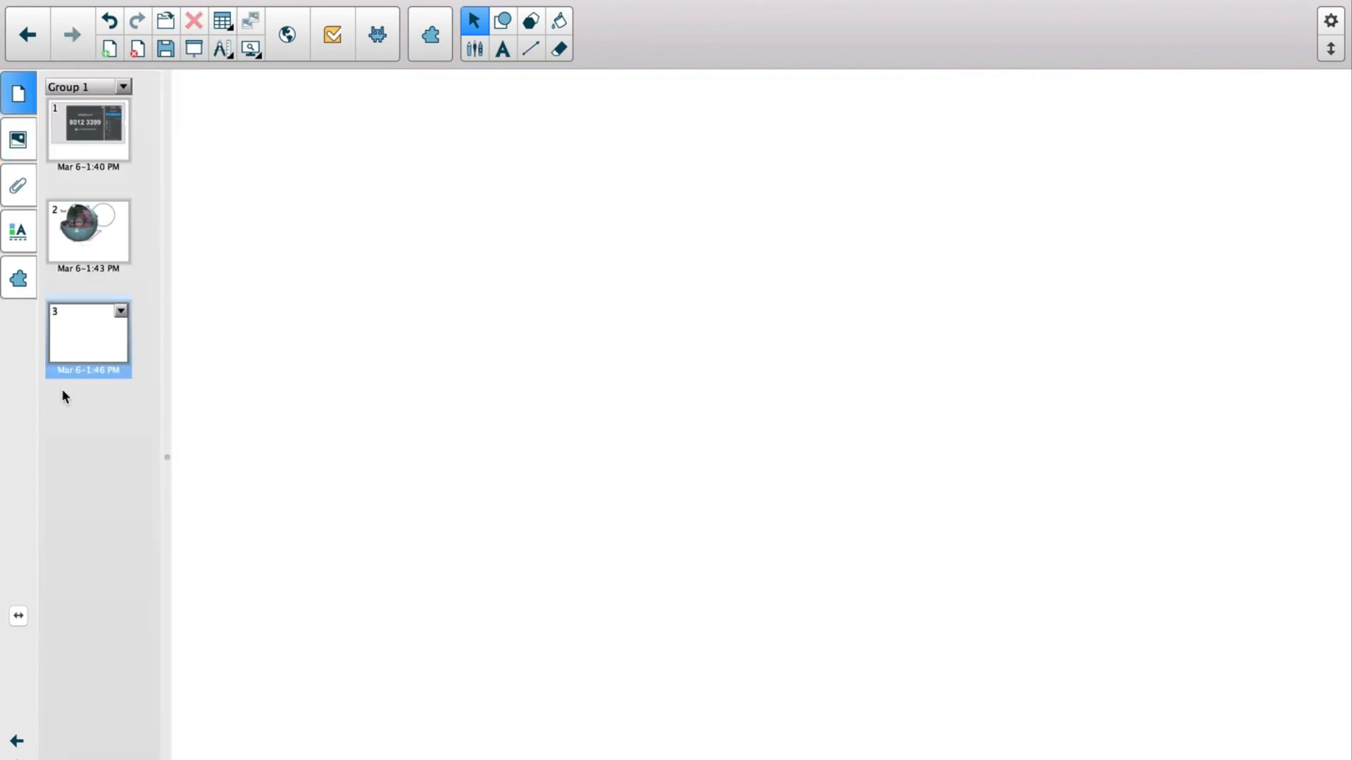
right_click(369, 283)
click(409, 290)
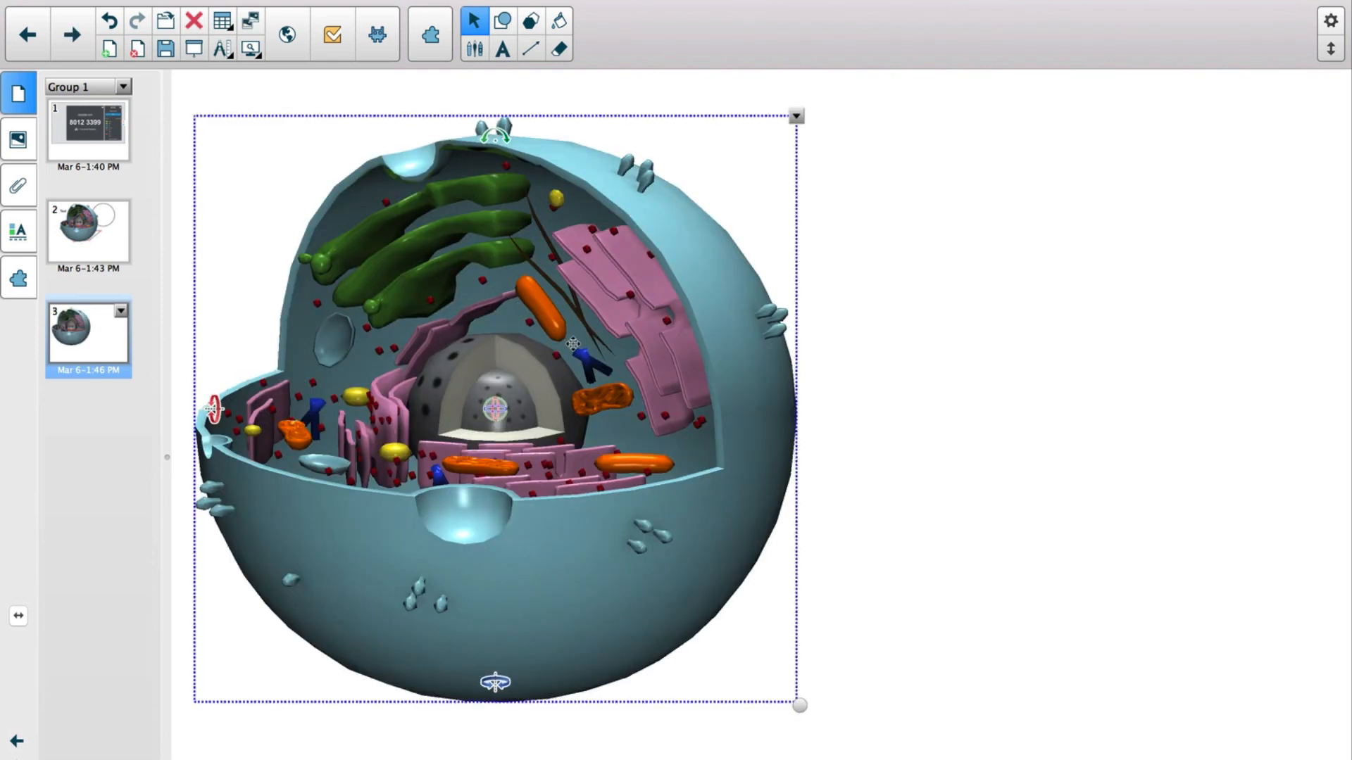
drag(573, 344, 894, 334)
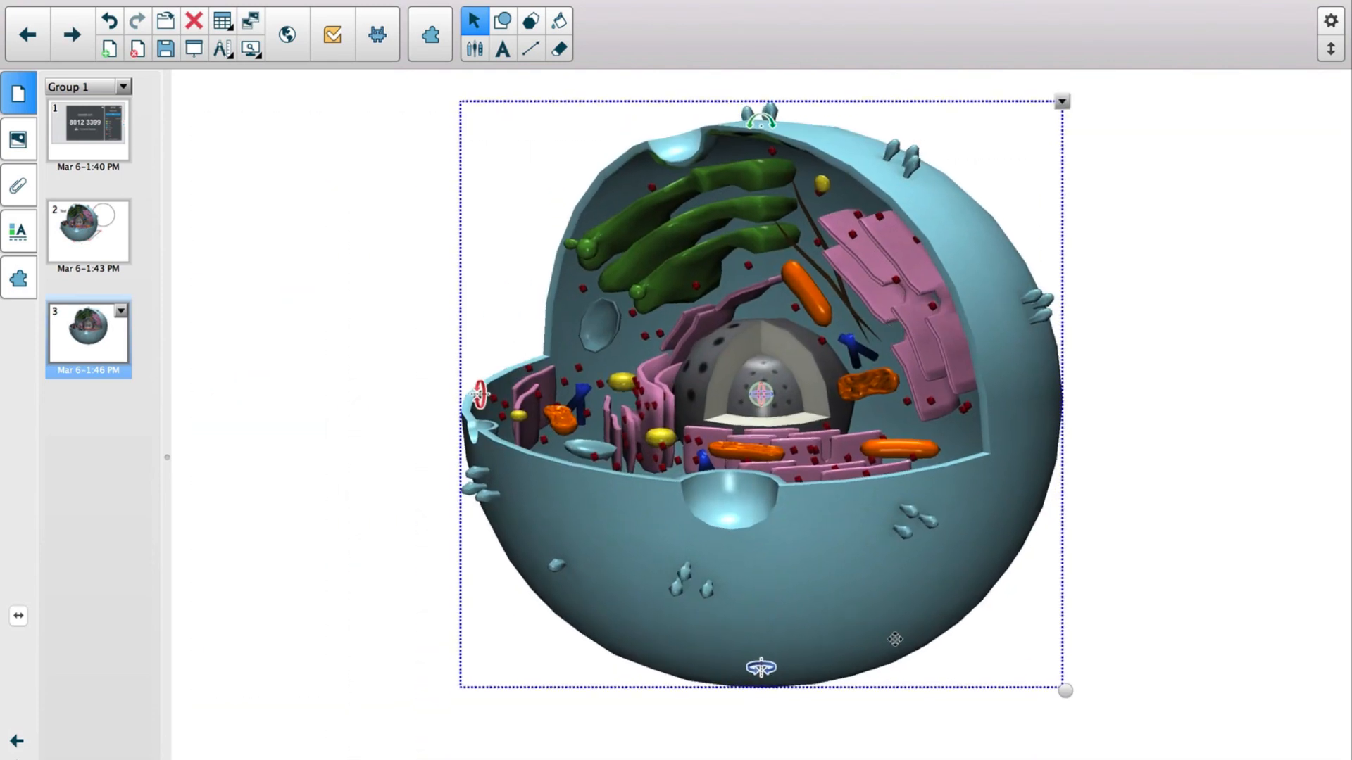
Move the 3D animal cell slightly lower on the page and open it in the full-screen 3D scene view.
drag(829, 426, 802, 486)
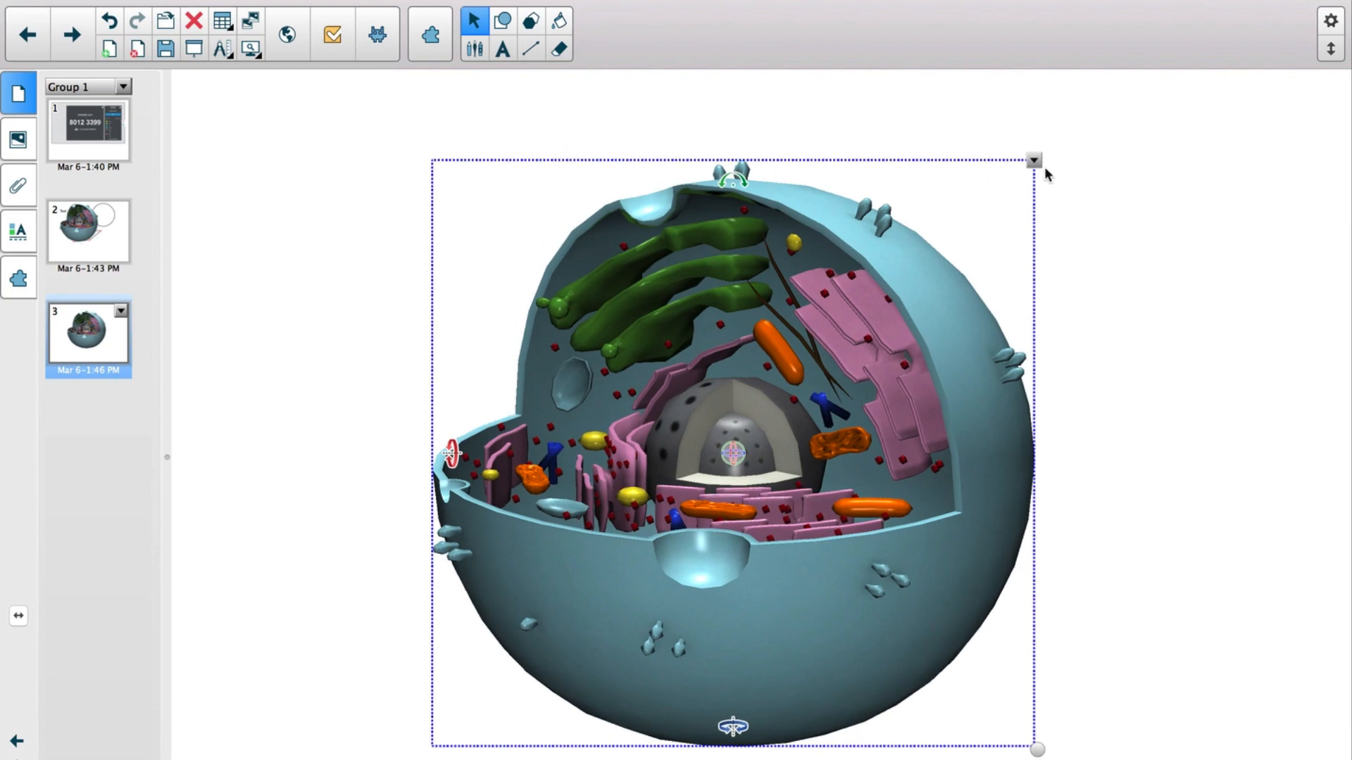
click(1034, 163)
click(1082, 316)
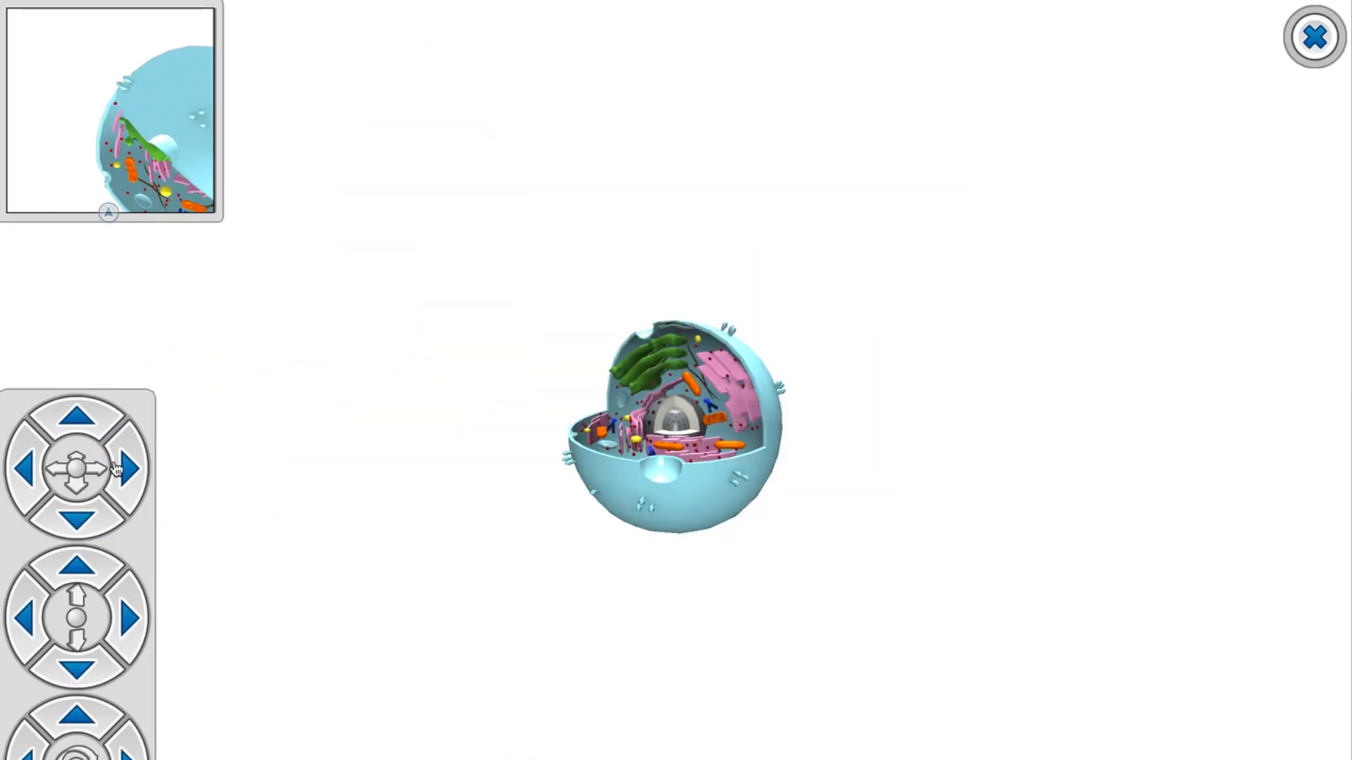
Travel forward into the 3D cell, sidestep and turn the view both ways among the organelles, and close the scene view.
click(68, 413)
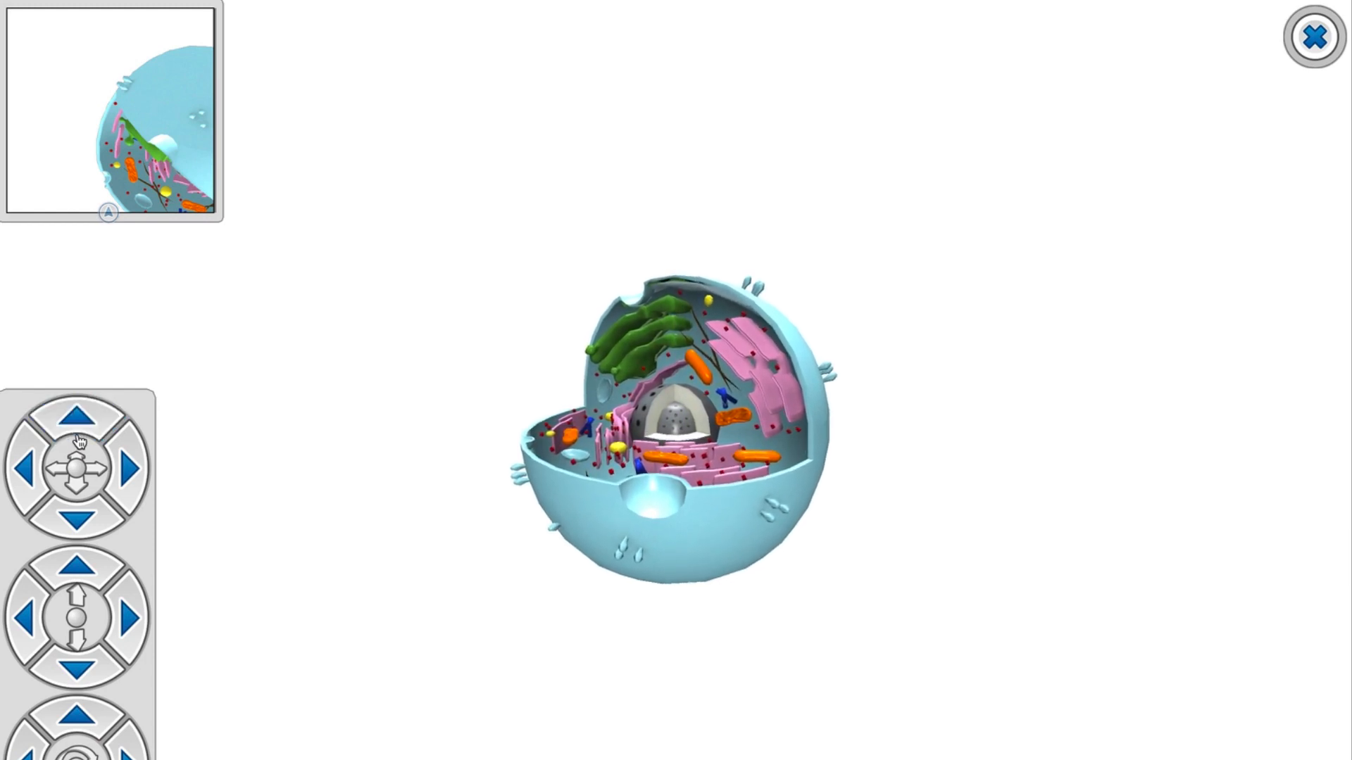
click(78, 414)
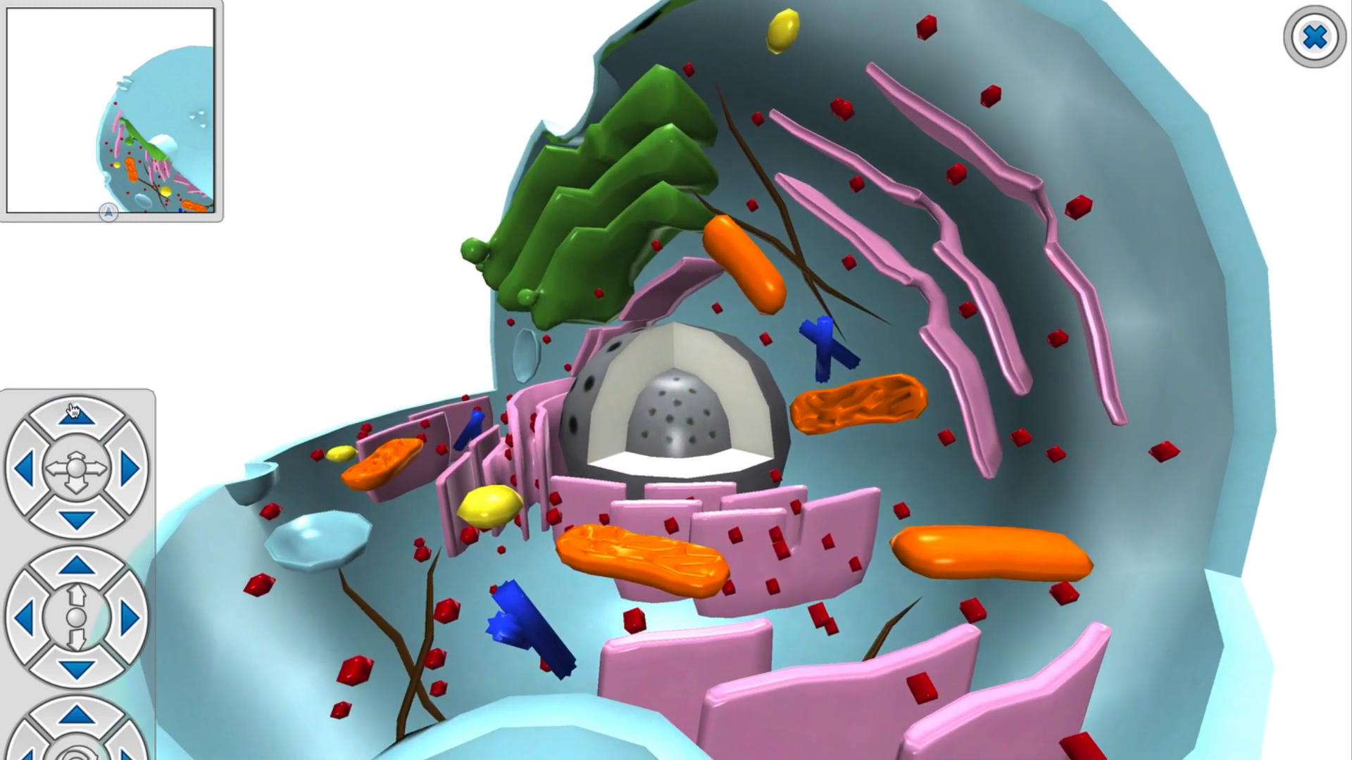
click(17, 468)
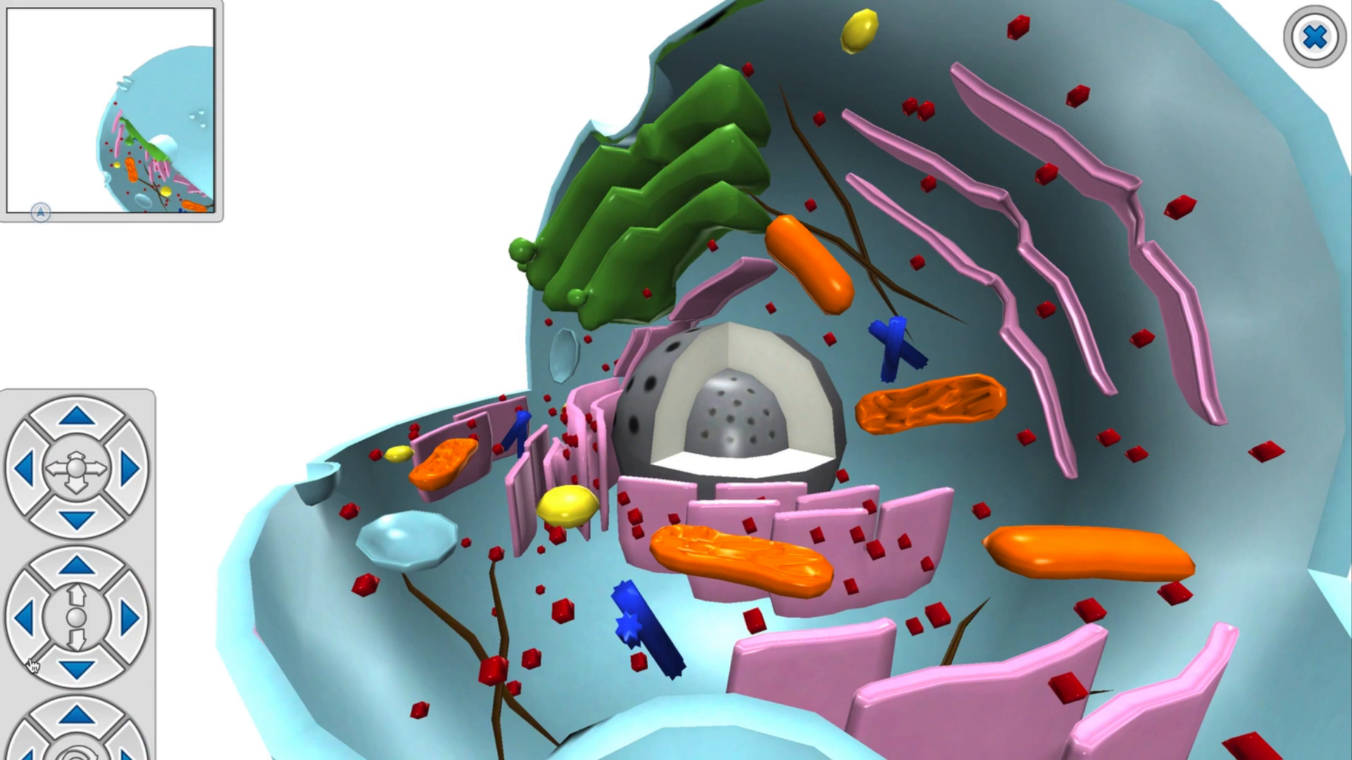
click(22, 623)
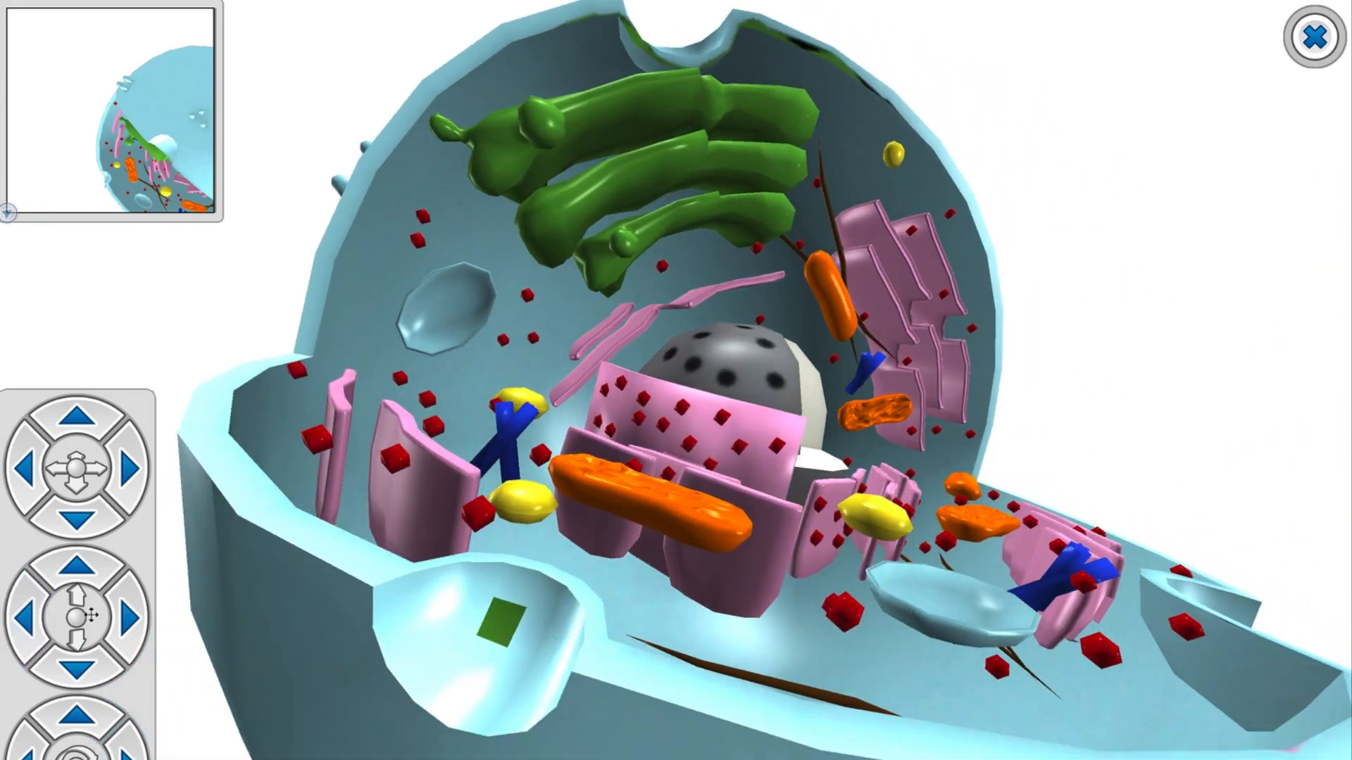
click(129, 620)
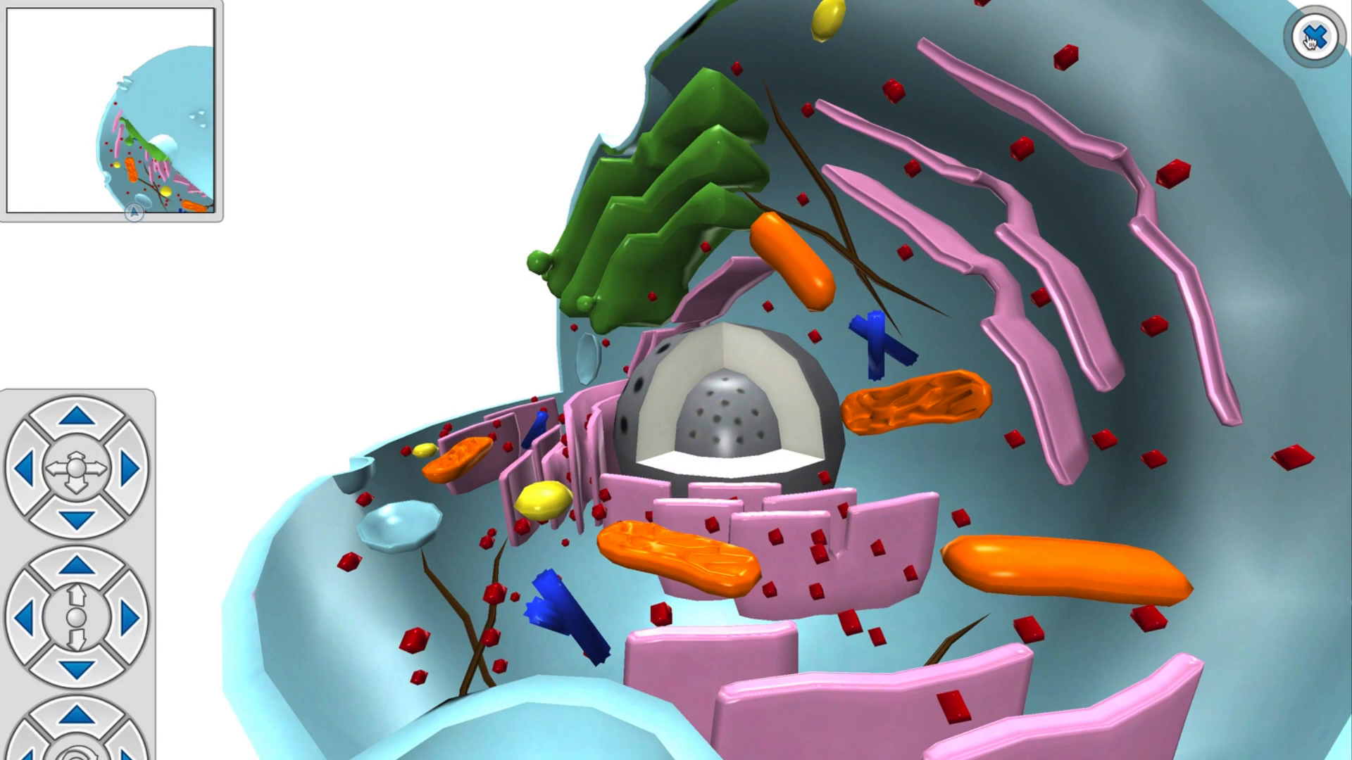
click(1308, 40)
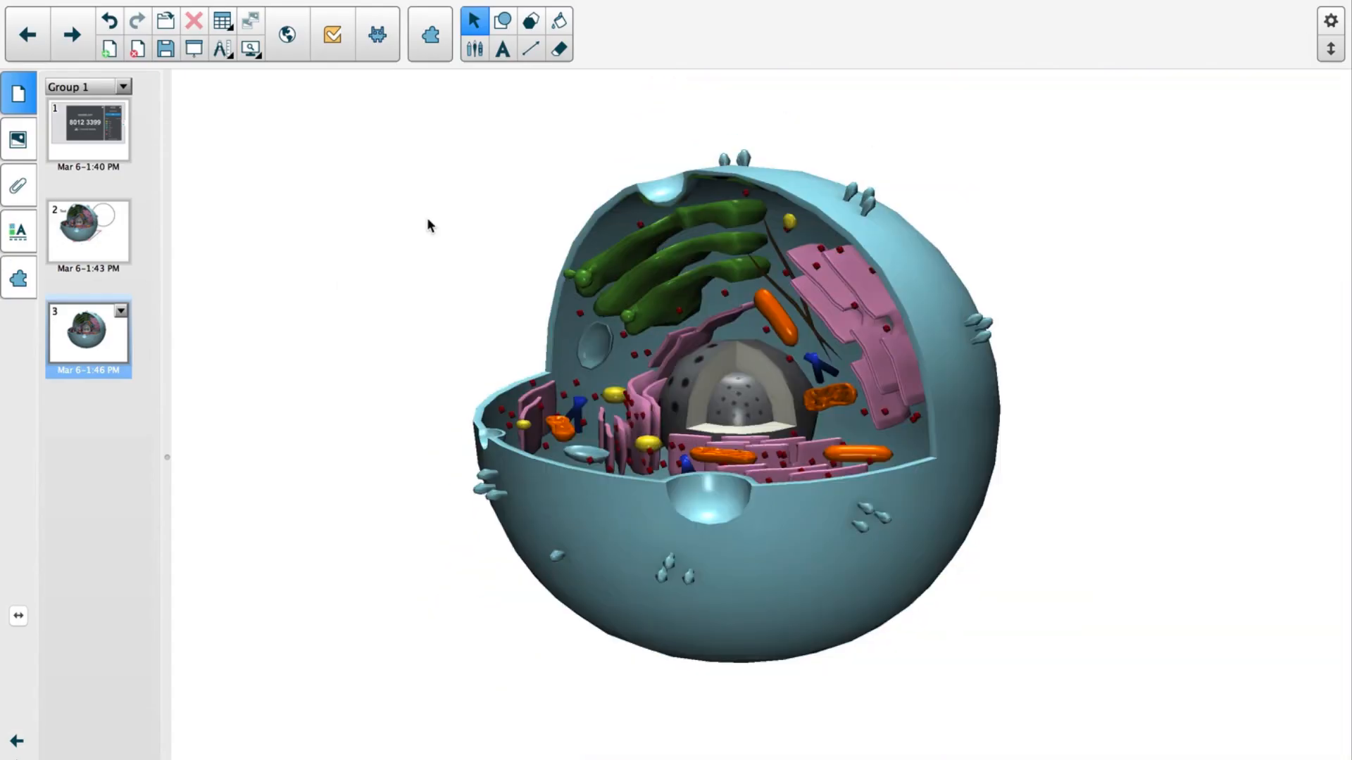
Show the installed add-ons, view the YouTube video add-on, and return to the add-ons overview.
click(21, 282)
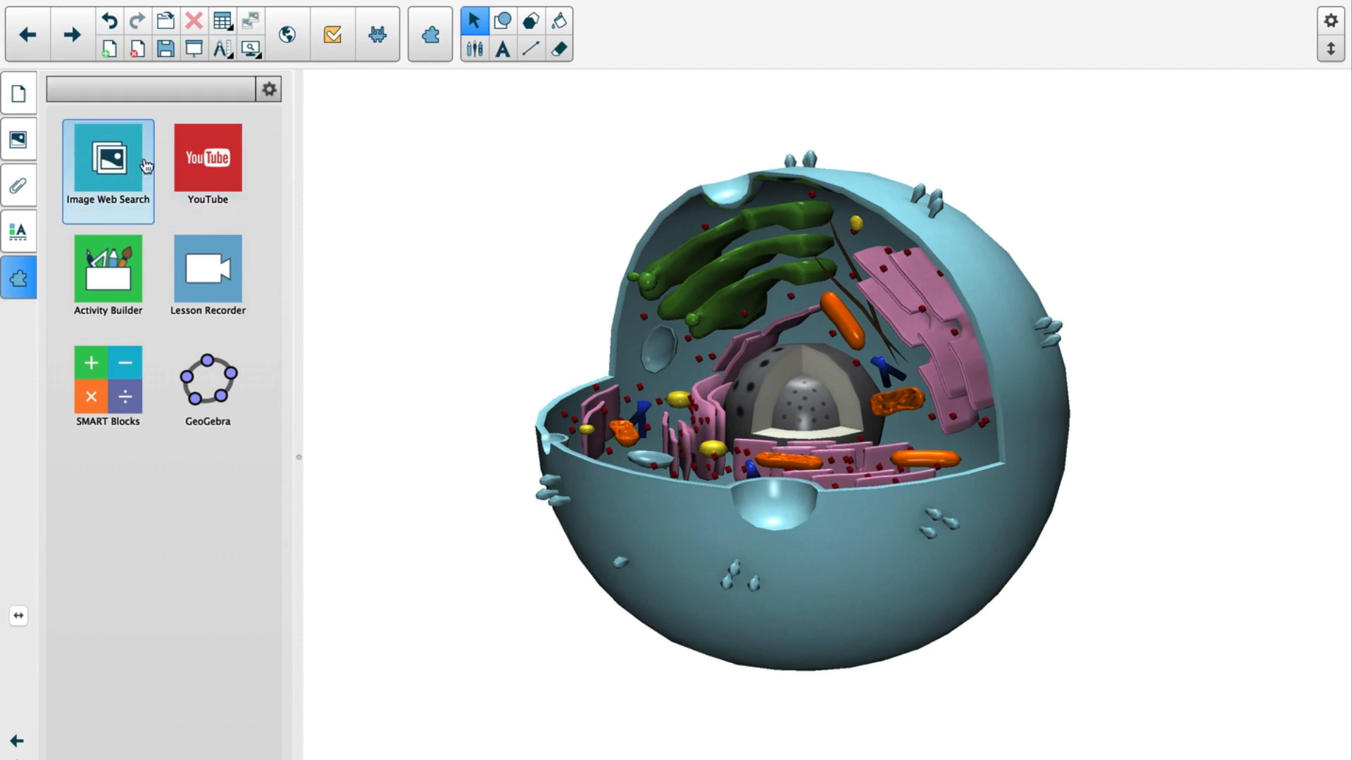
click(222, 164)
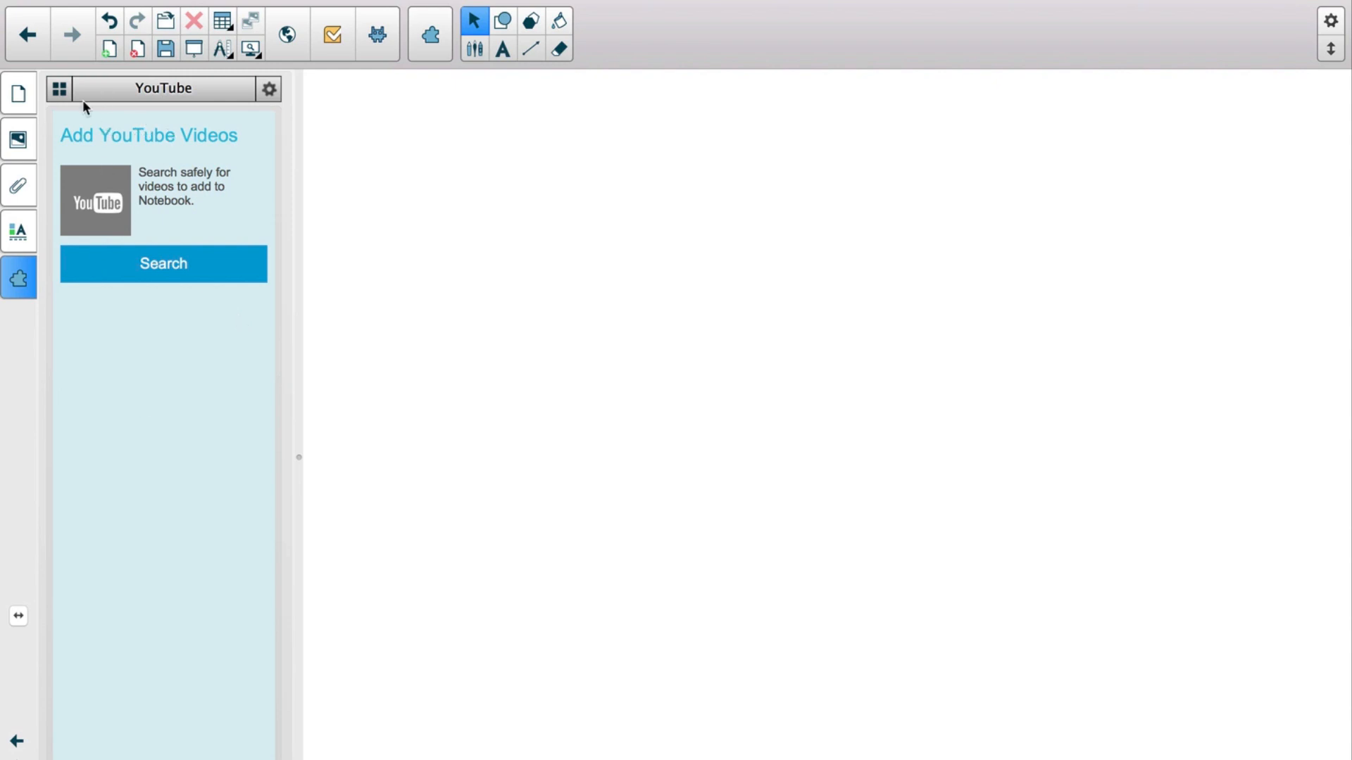
click(57, 88)
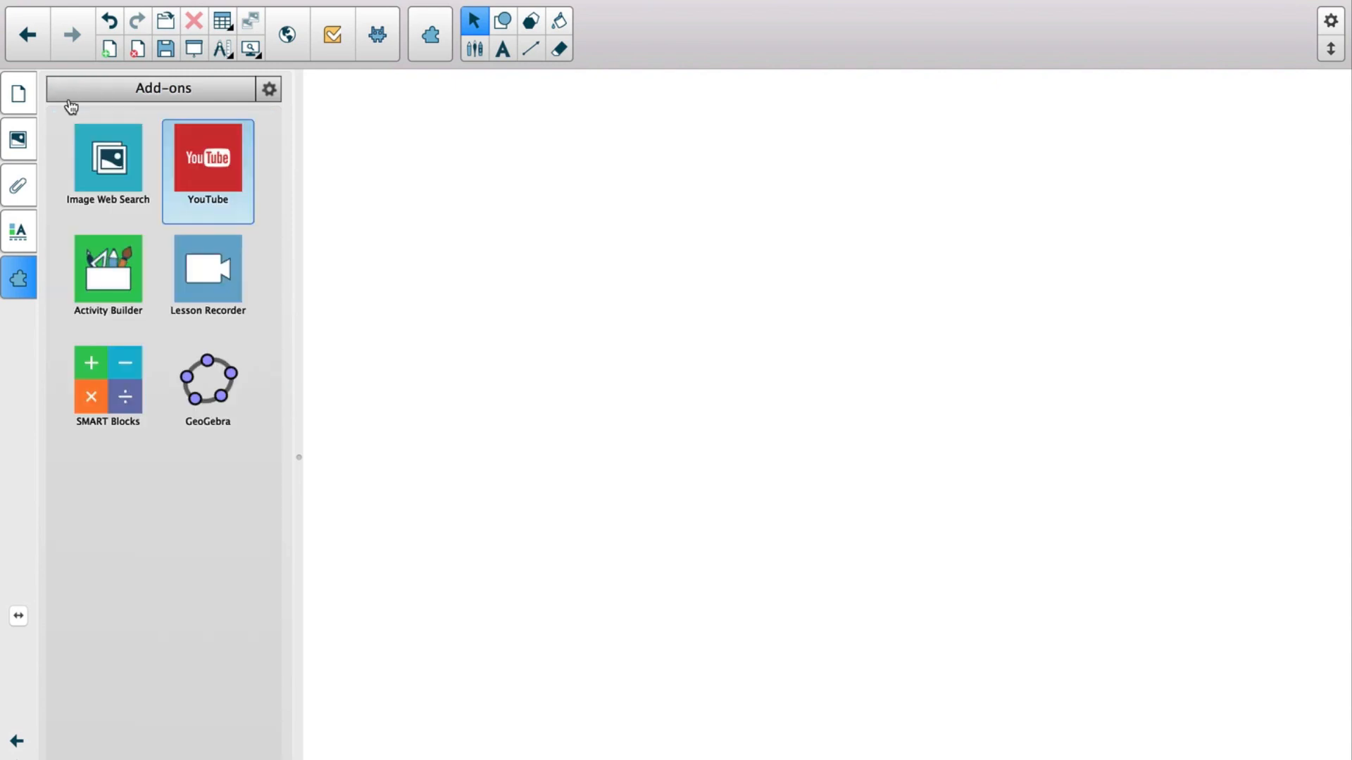
Insert a GeoGebra widget onto the blank page using the GeoGebra add-on.
click(229, 388)
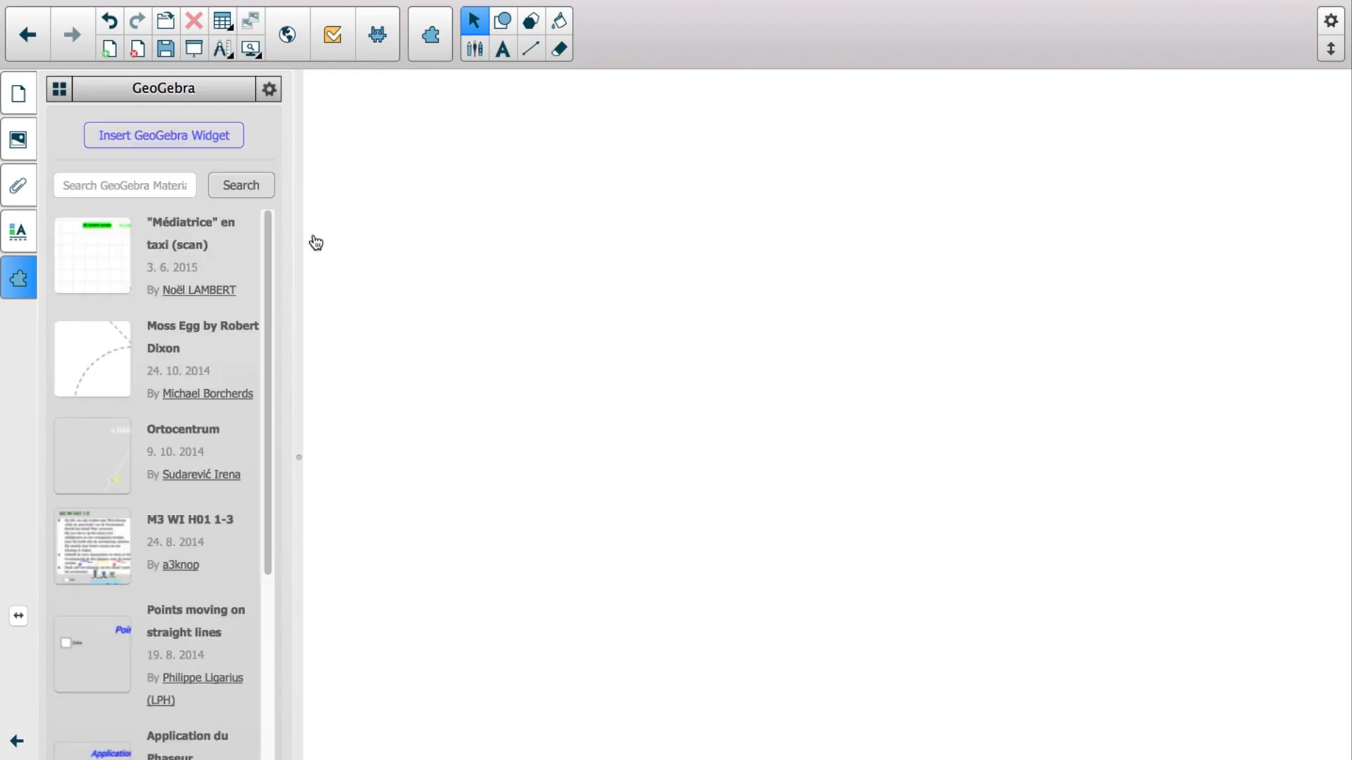
click(162, 144)
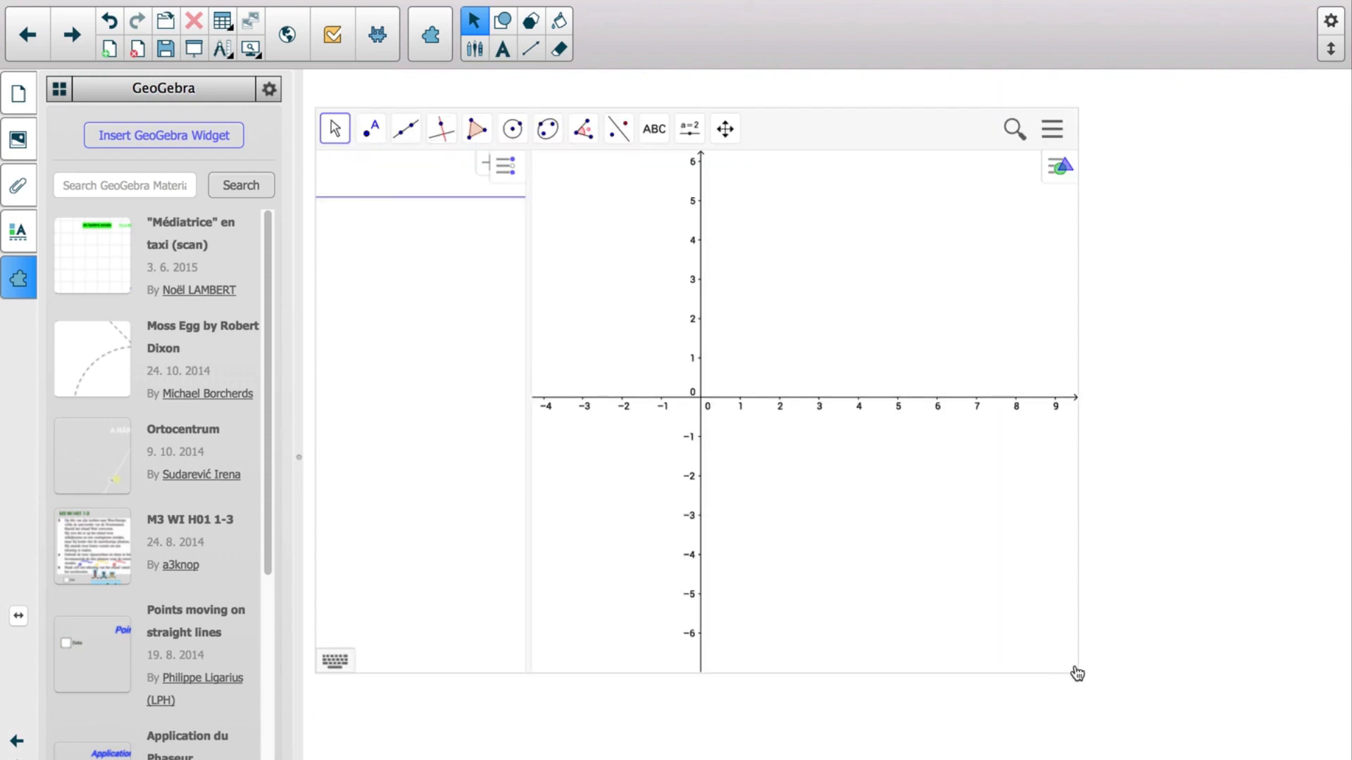
View the Lesson Recorder add-on and the Gallery, and return to the page thumbnails.
click(60, 89)
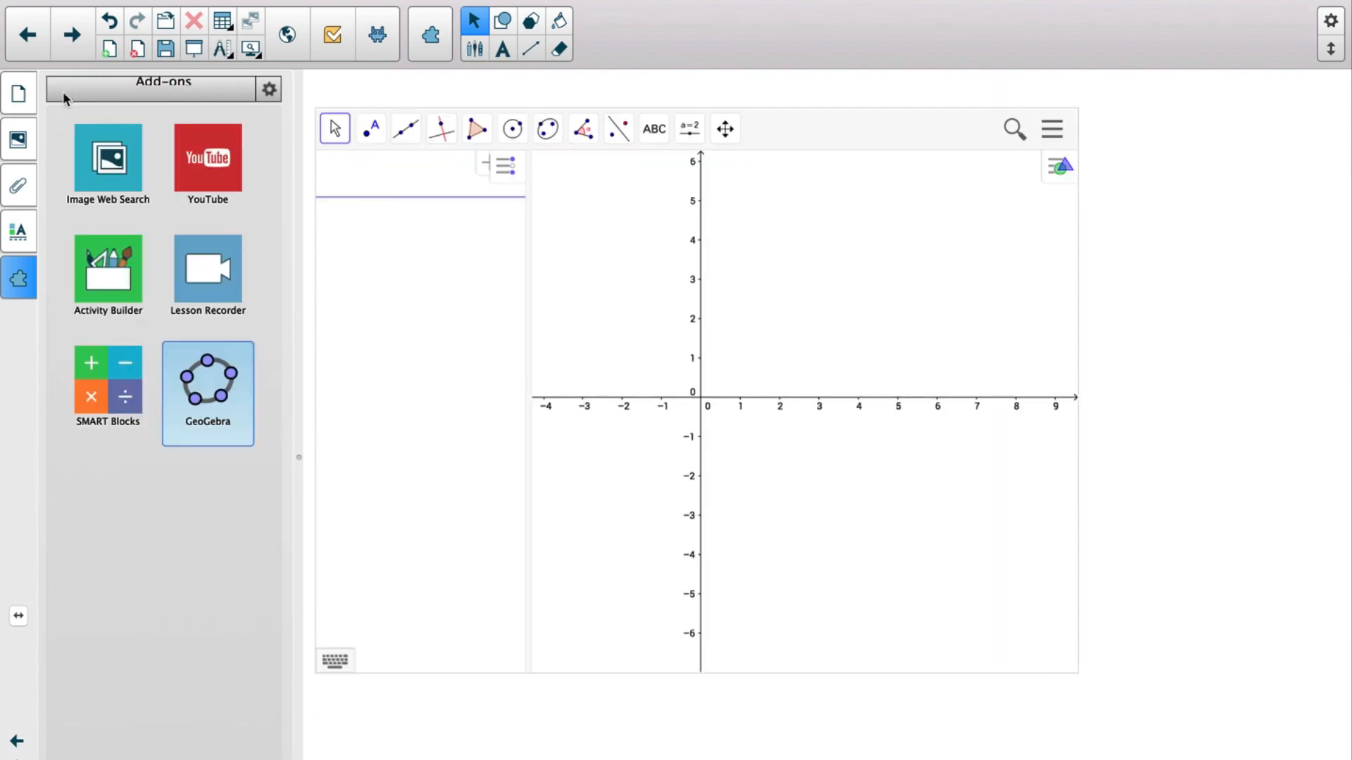
click(234, 300)
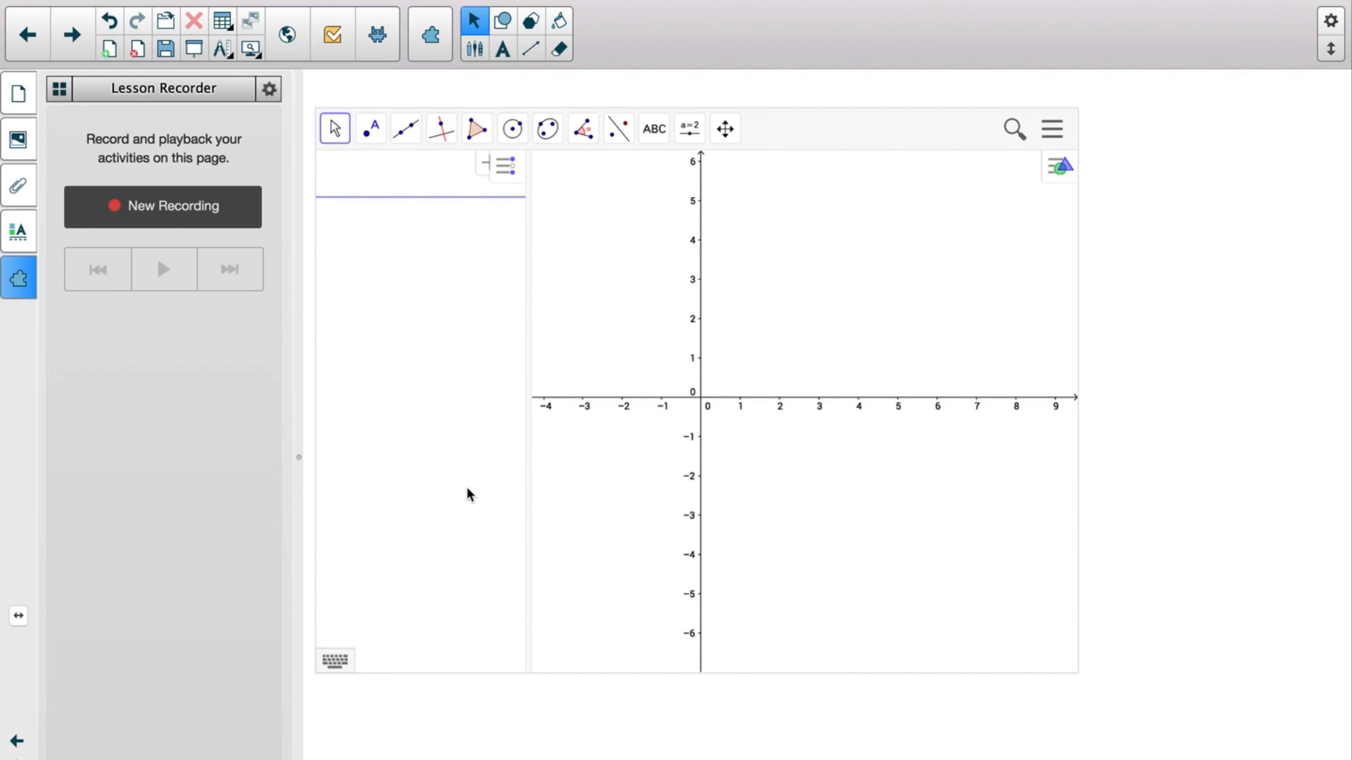
click(18, 92)
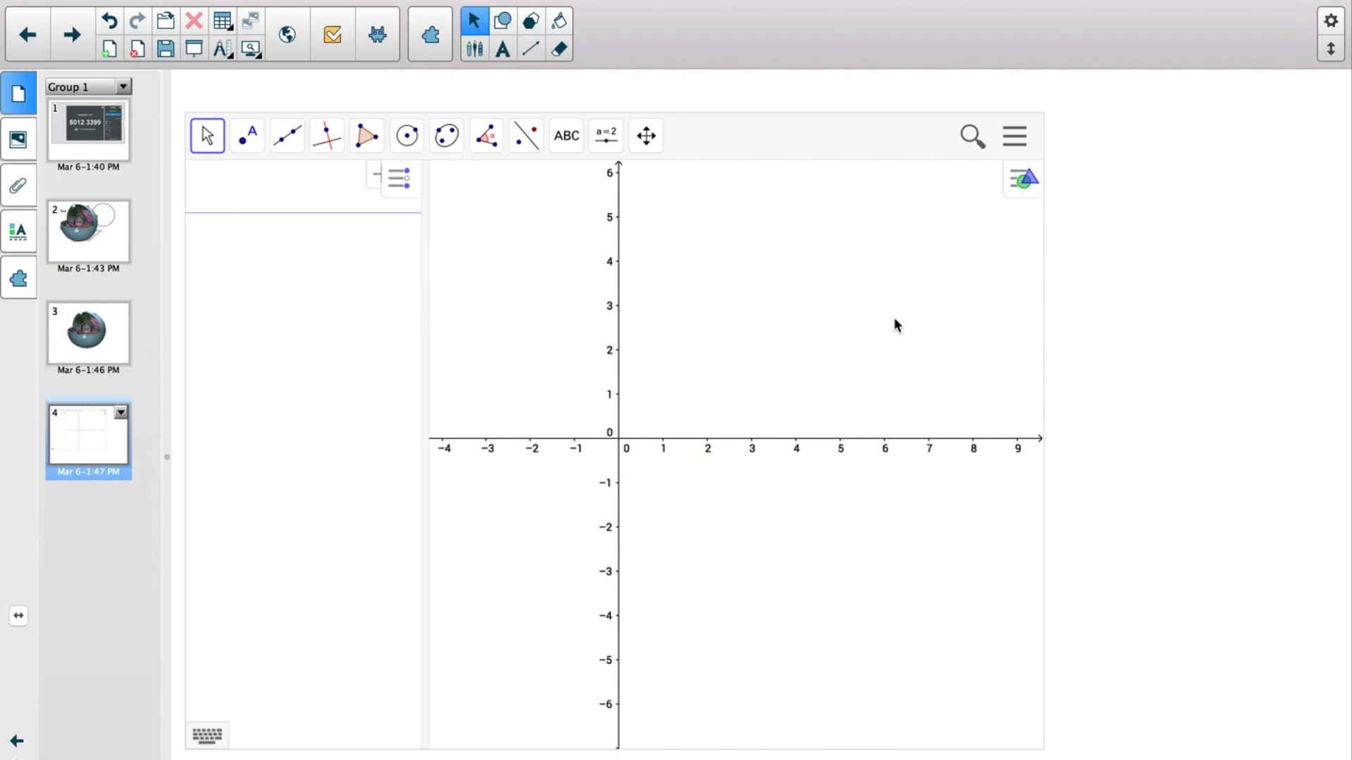
click(18, 143)
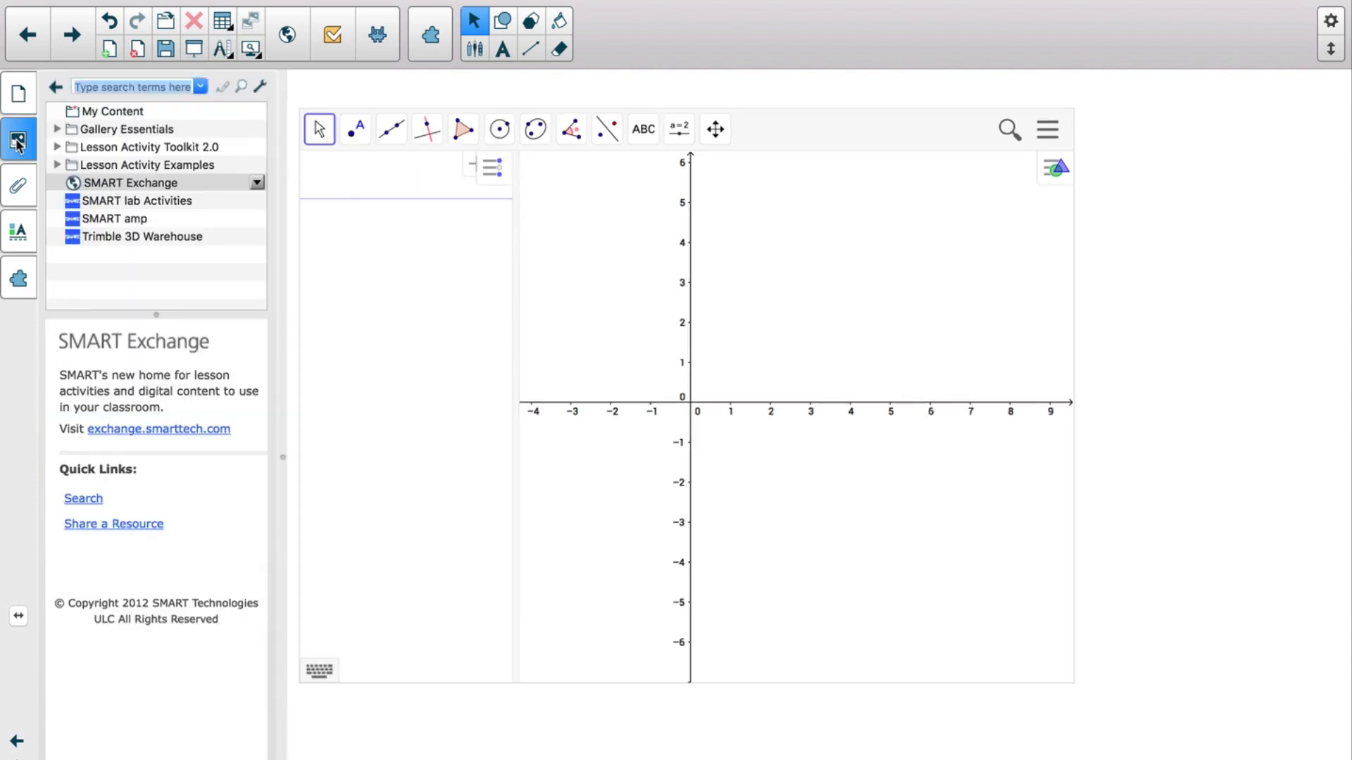
click(15, 111)
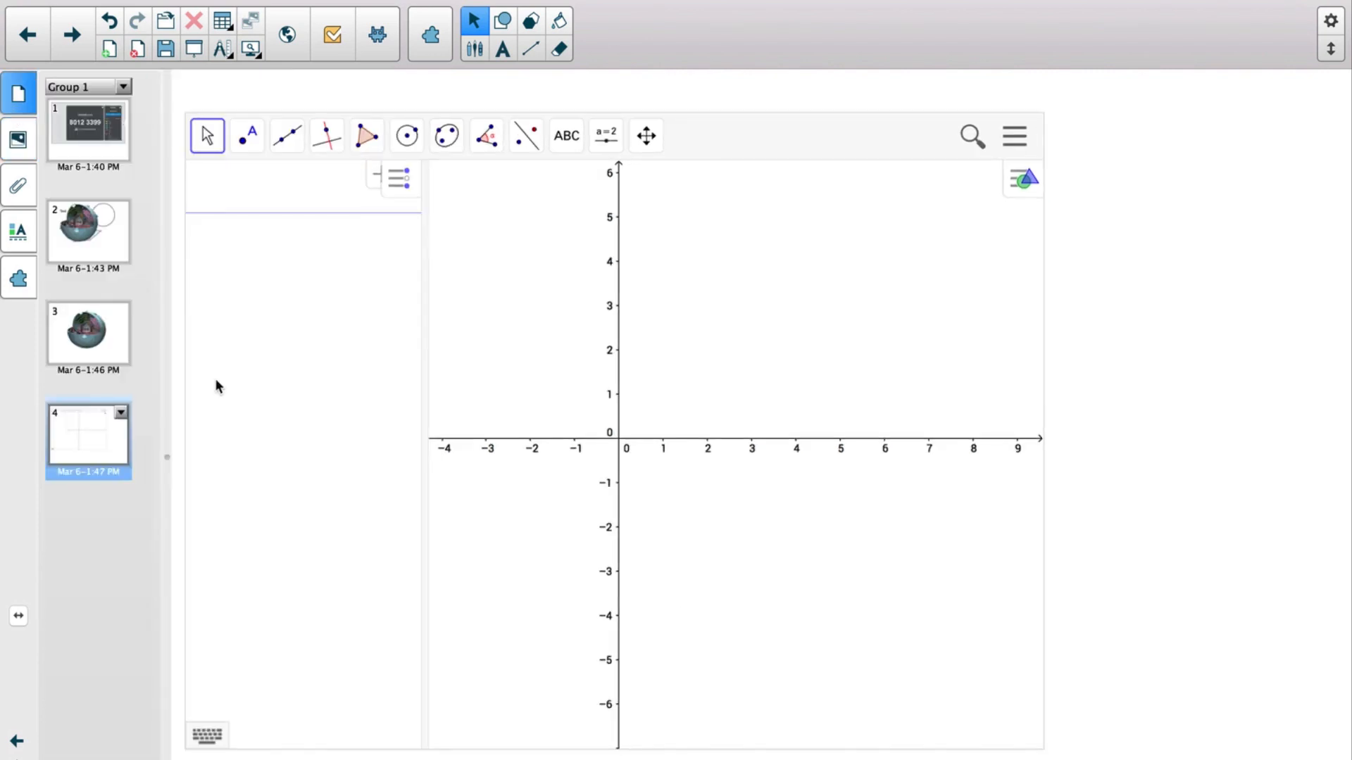